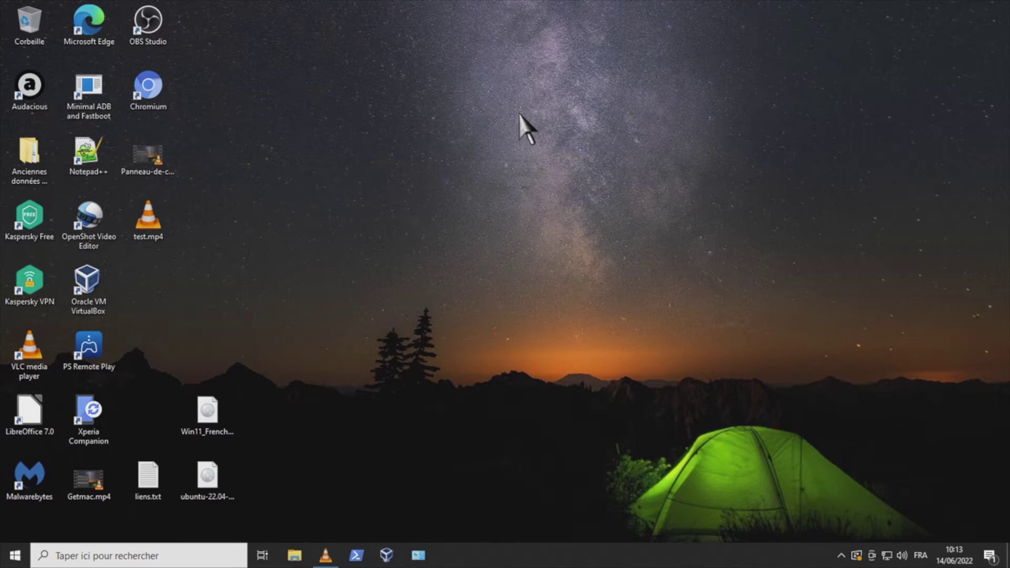
Search the web for "firefox" in Chromium, open the mozilla.org Firefox page and check its connection security
{"action": "double_click", "coordinate": [153, 88]}
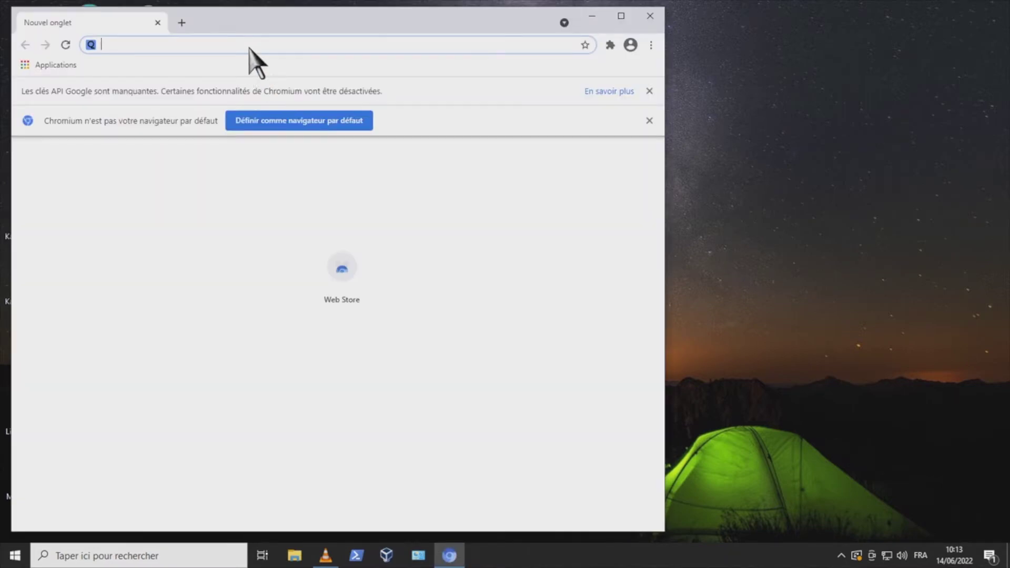
{"action": "type", "text": "firefox"}
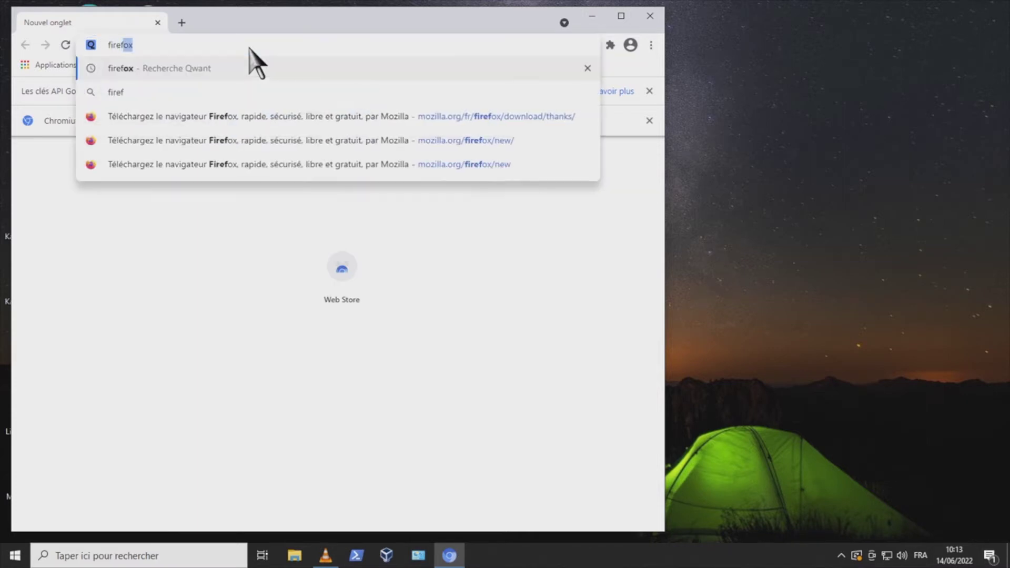
{"action": "key", "text": "Return"}
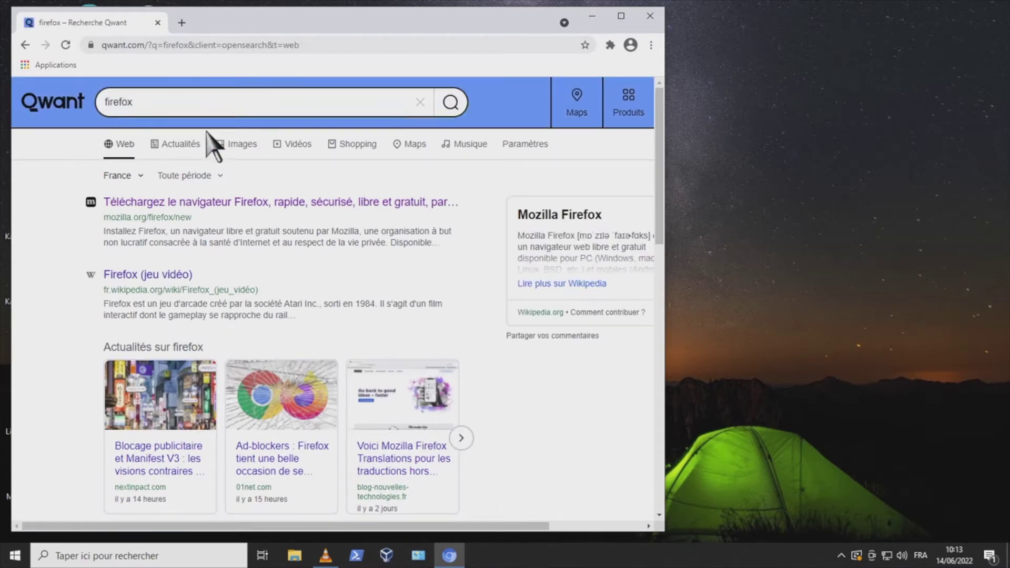
{"action": "left_click", "coordinate": [205, 202]}
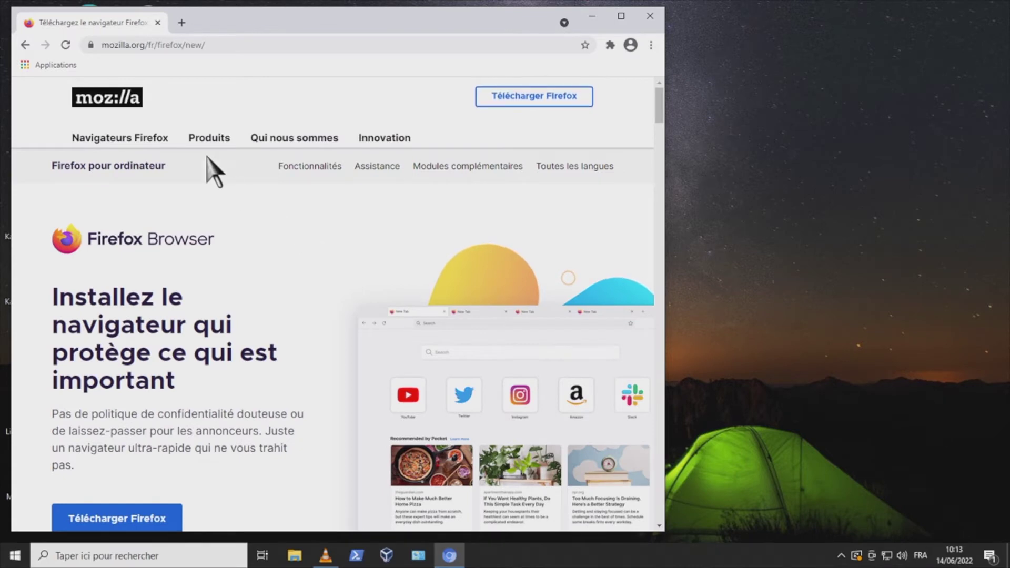
{"action": "left_click", "coordinate": [90, 45]}
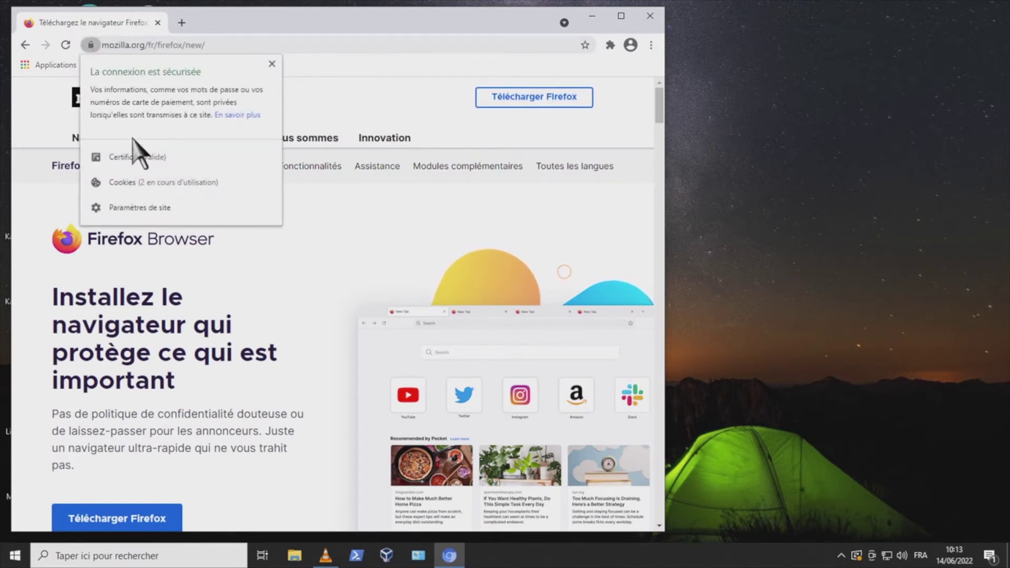
{"action": "left_click", "coordinate": [352, 28]}
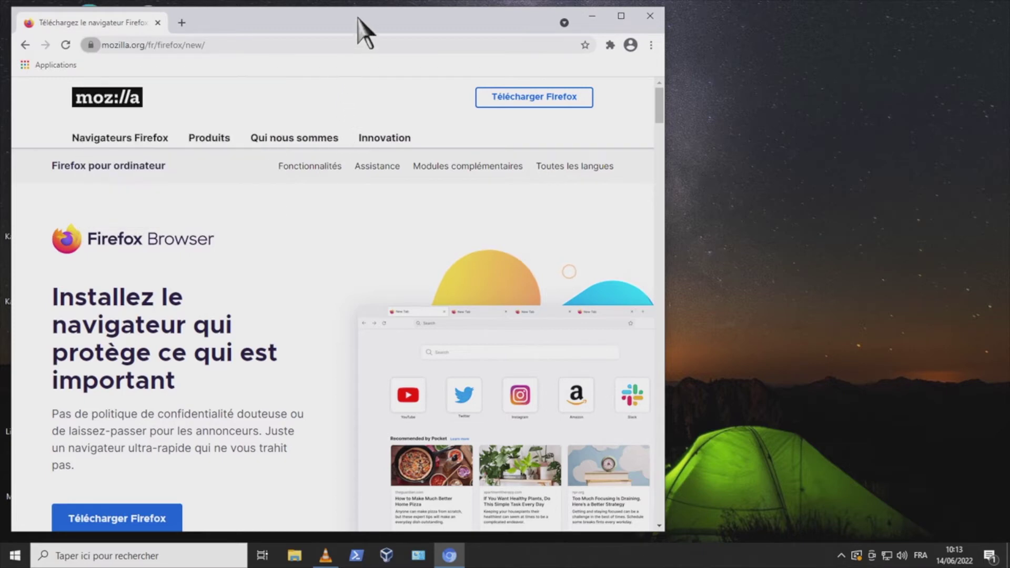
Download Firefox Installer.exe from the Mozilla page into the Bureau folder and close the browser
{"action": "left_click", "coordinate": [524, 105]}
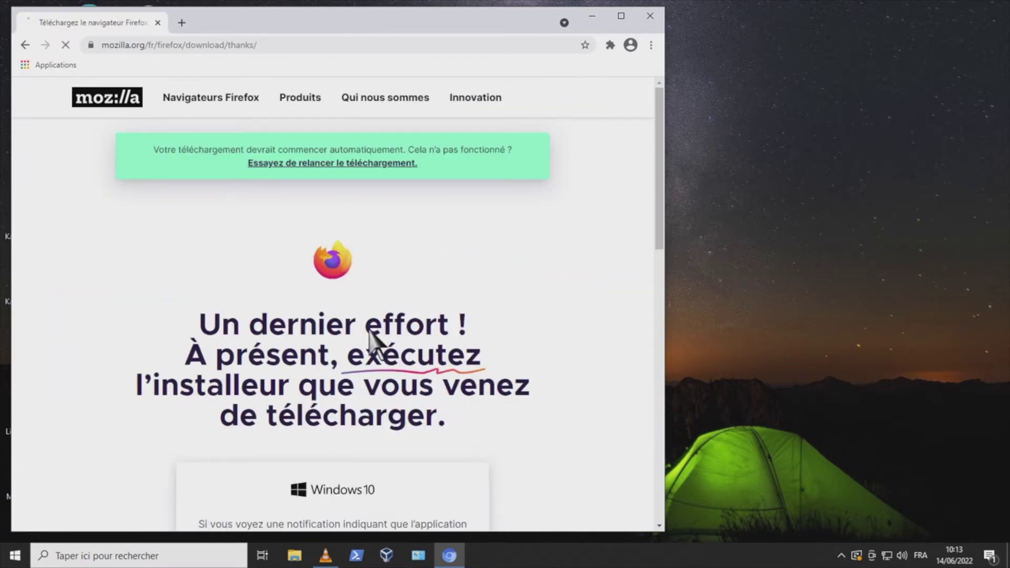
{"action": "scroll", "coordinate": [399, 328], "scroll_direction": "down", "scroll_amount": 3}
{"action": "scroll", "coordinate": [400, 327], "scroll_direction": "up", "scroll_amount": 2}
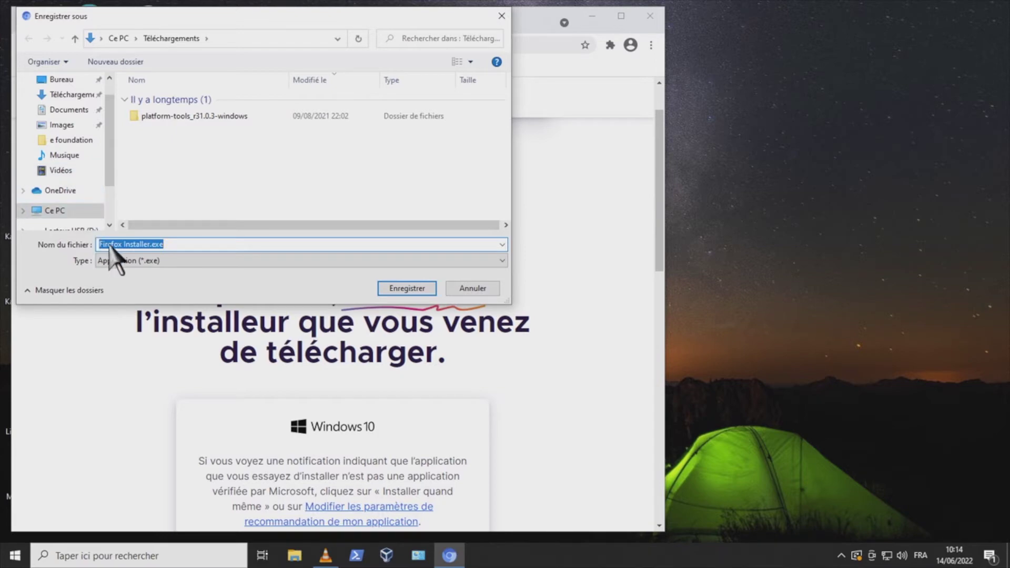
{"action": "left_click", "coordinate": [62, 79]}
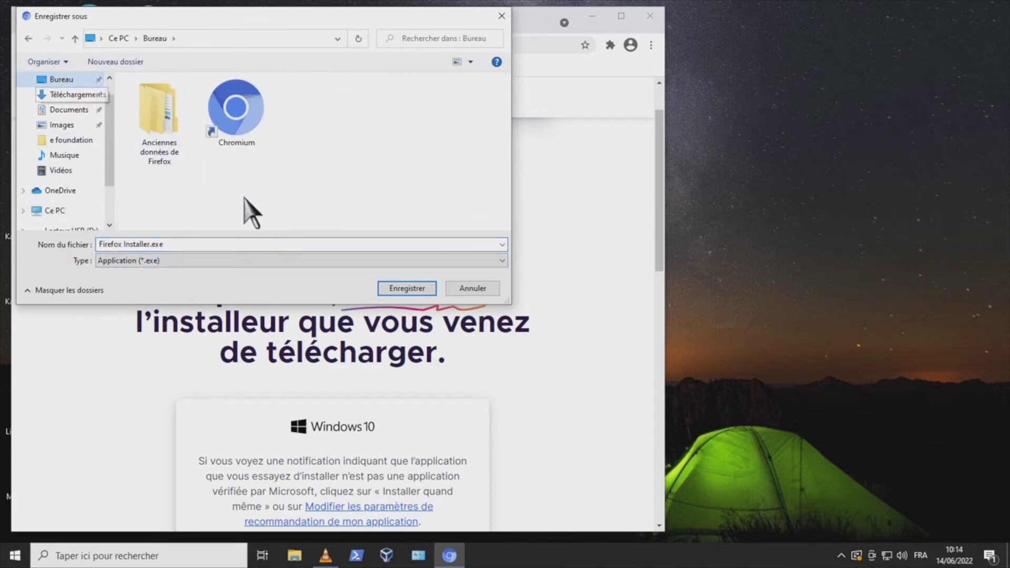
{"action": "left_click", "coordinate": [407, 289]}
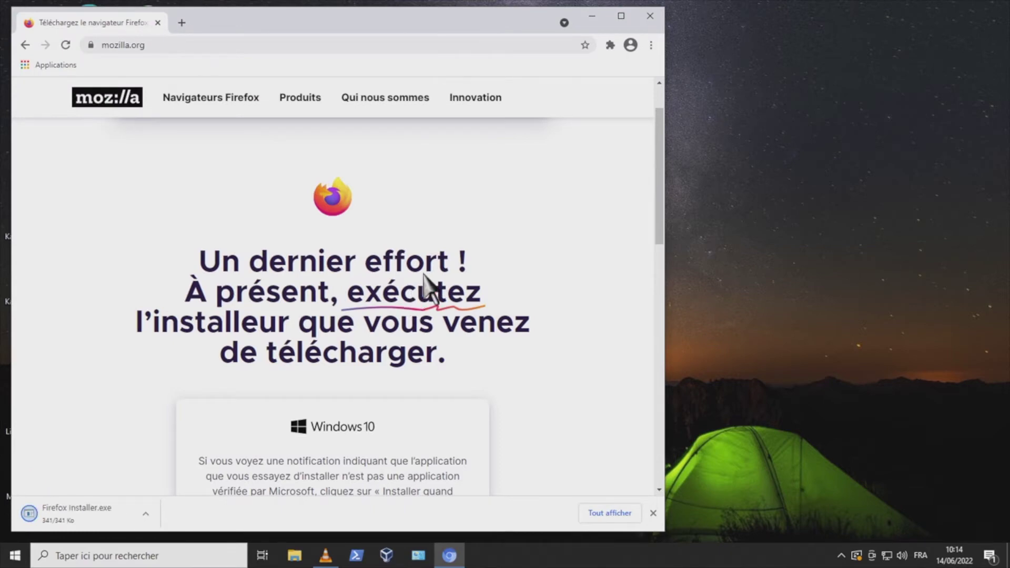
{"action": "left_click", "coordinate": [650, 16]}
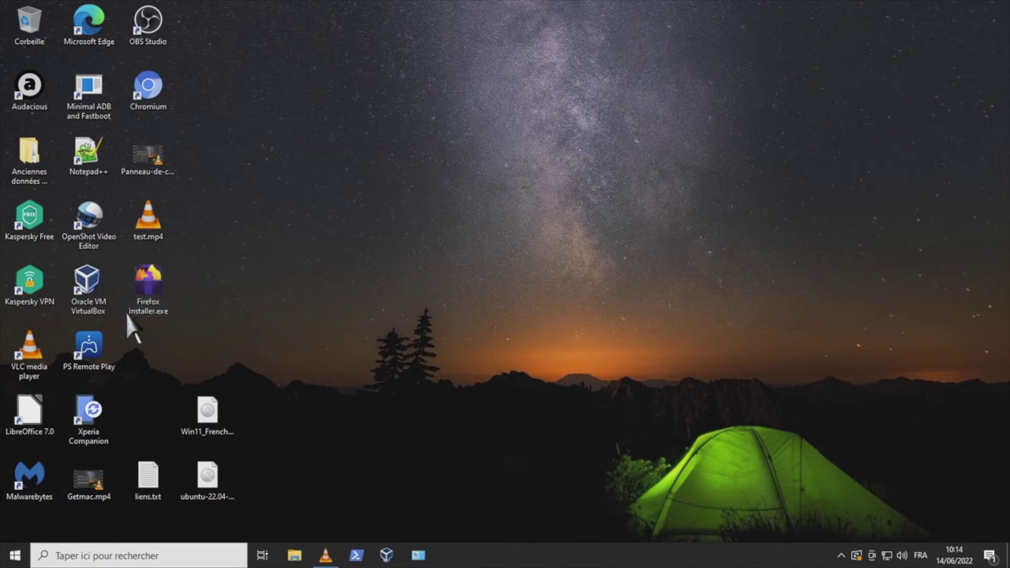
Scan Firefox Installer.exe on the desktop for viruses with Kaspersky and close the scan report
{"action": "right_click", "coordinate": [154, 292]}
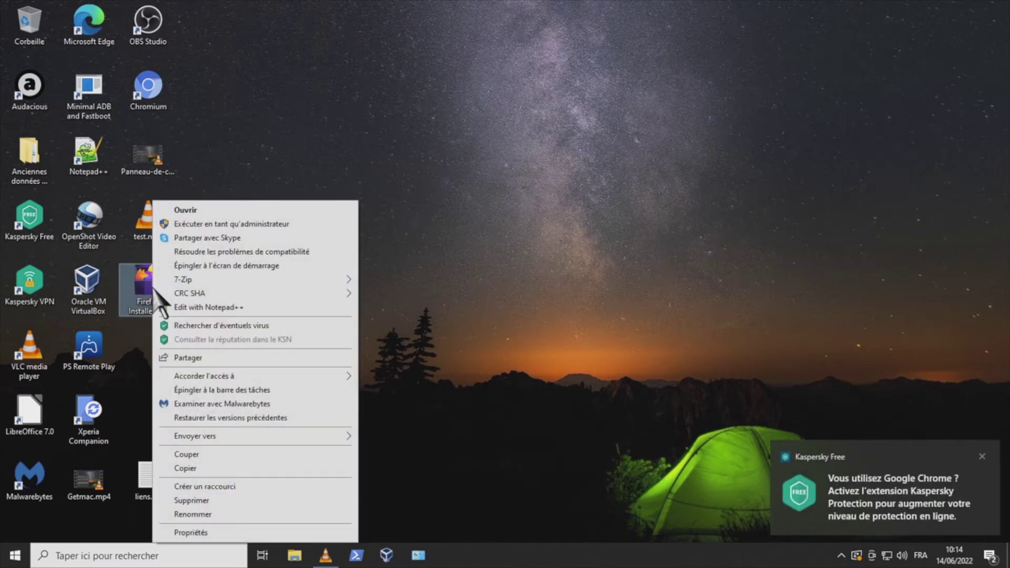
{"action": "left_click", "coordinate": [230, 326]}
{"action": "left_click", "coordinate": [981, 456]}
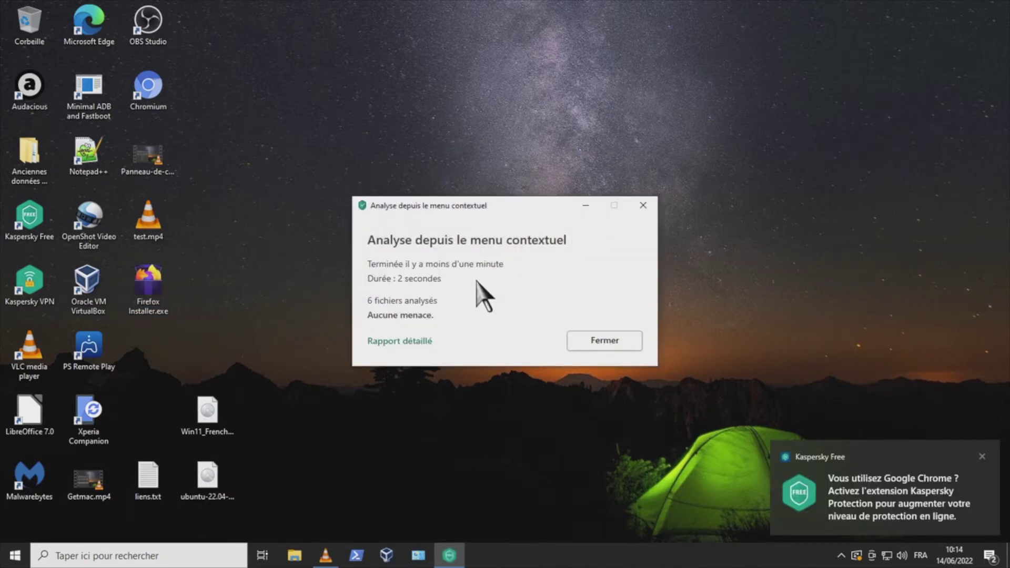
{"action": "left_click", "coordinate": [628, 341]}
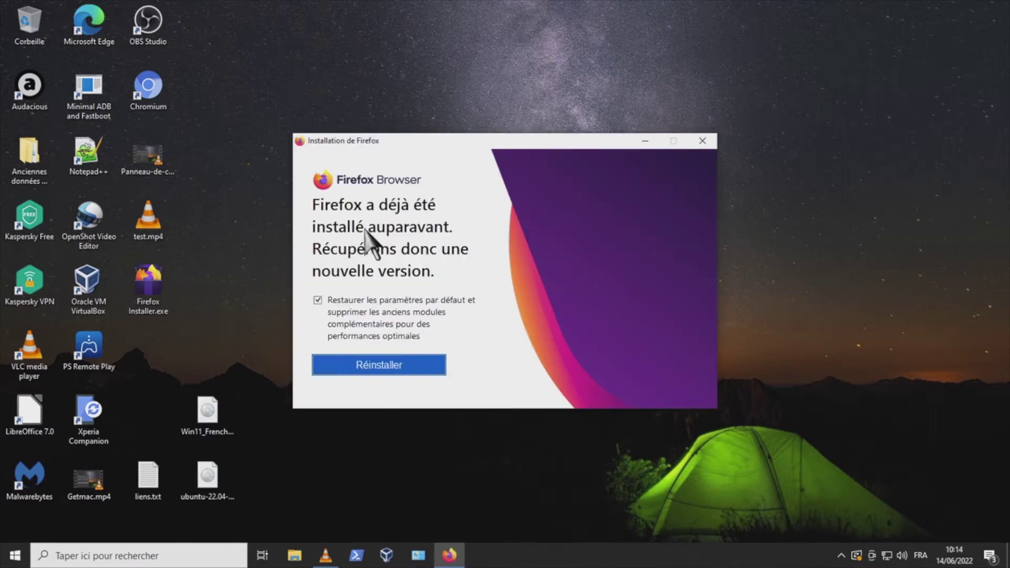
Reinstall Firefox without restoring default settings or removing old add-ons, and dismiss both notification bars in the new browser window
{"action": "left_click", "coordinate": [324, 307]}
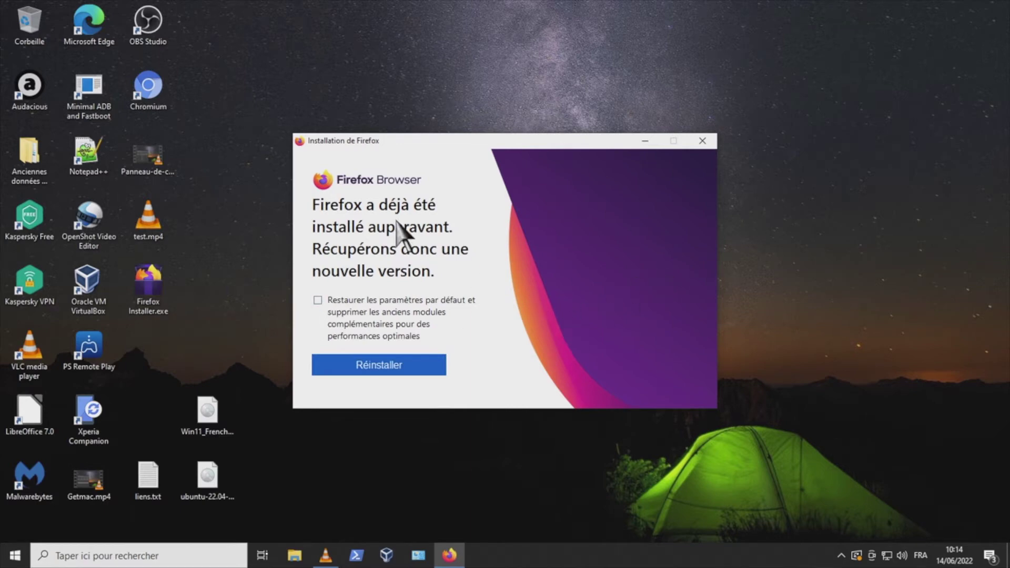
{"action": "left_click", "coordinate": [413, 369]}
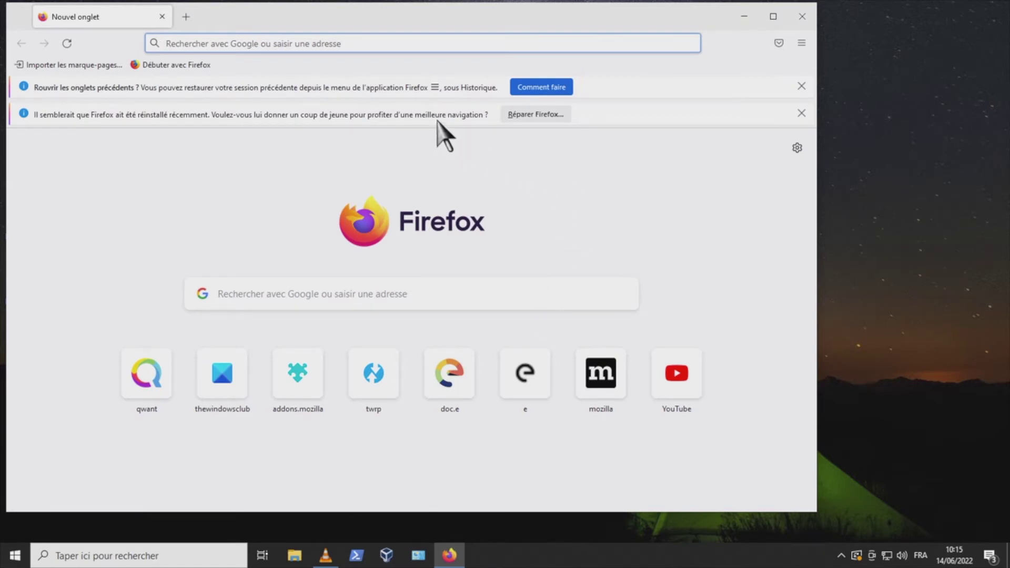
{"action": "left_click", "coordinate": [800, 113]}
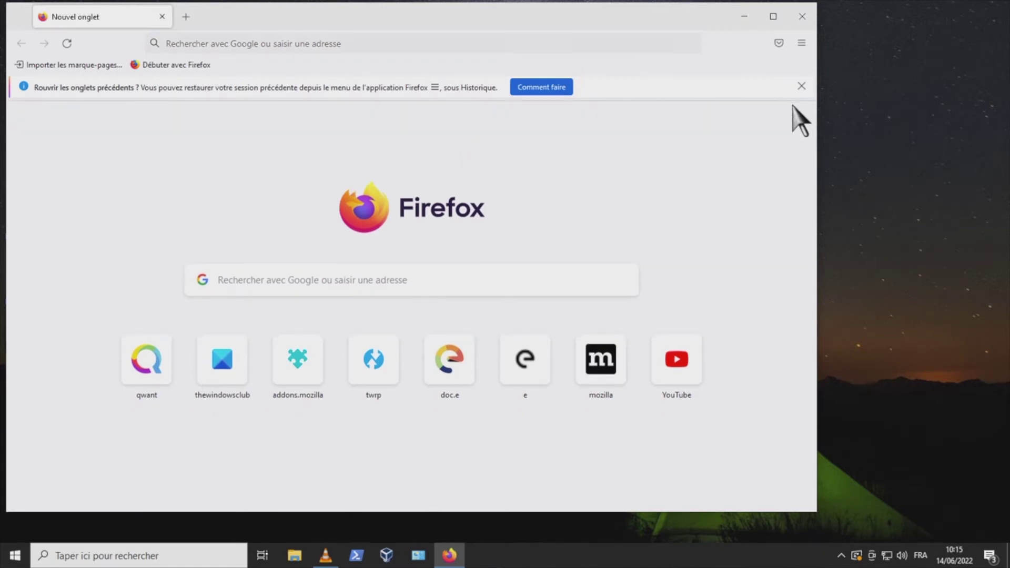
{"action": "left_click", "coordinate": [801, 86]}
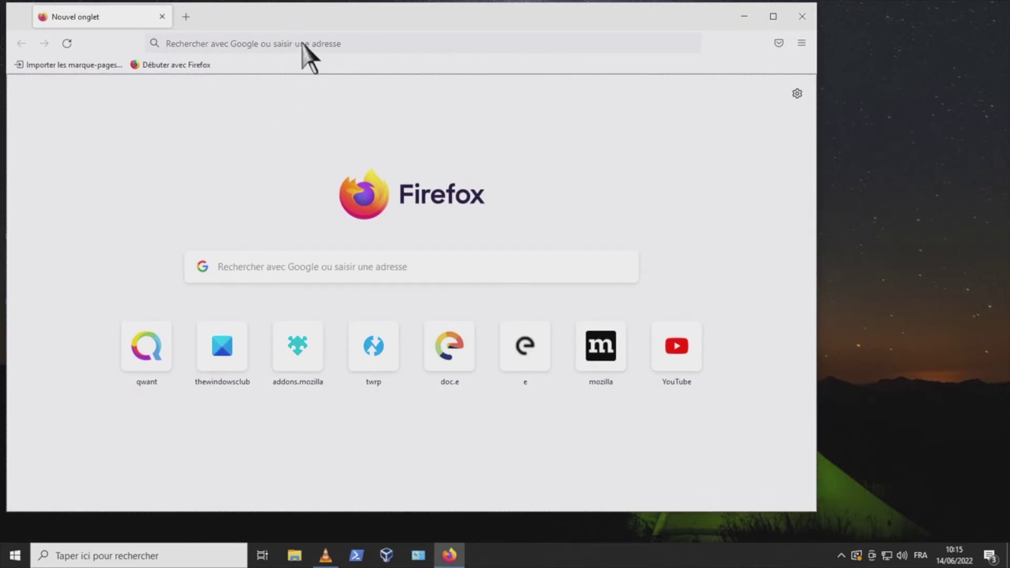
Show the Firefox menu bar and set the bookmarks toolbar (Barre personnelle) to "Toujours afficher"
{"action": "left_click_drag", "start_coordinate": [480, 21], "coordinate": [598, 23]}
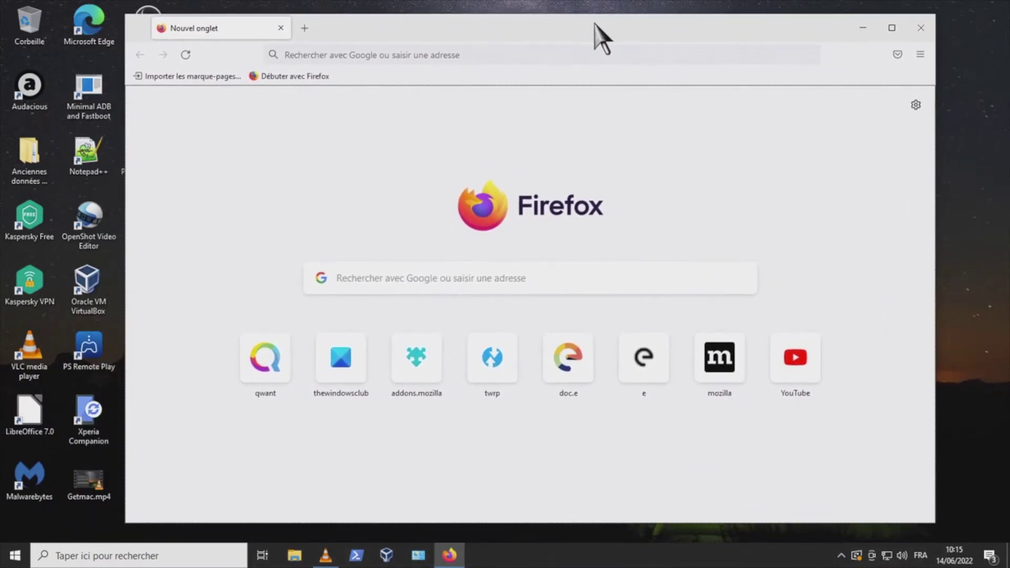
{"action": "right_click", "coordinate": [383, 26]}
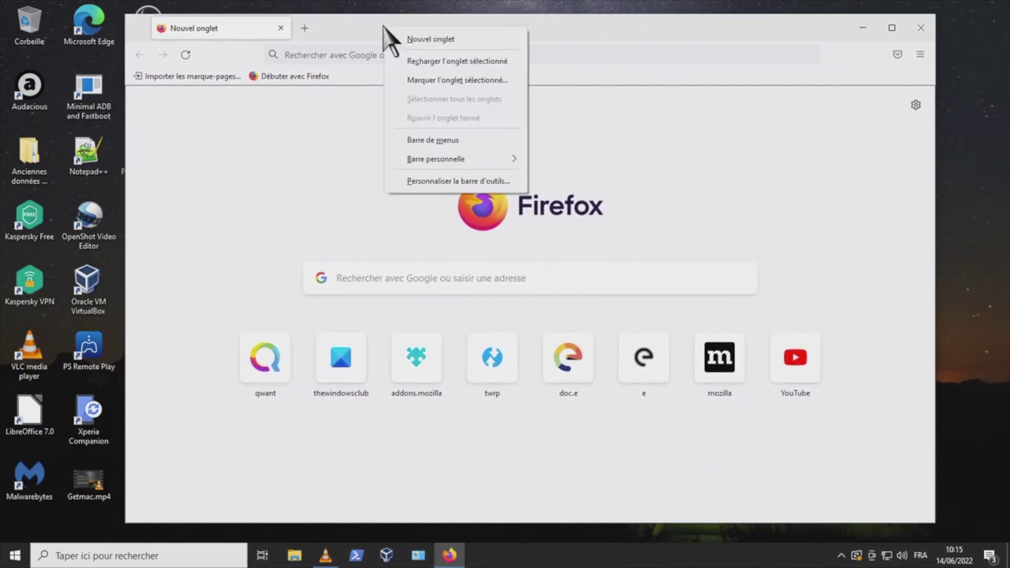
{"action": "left_click", "coordinate": [410, 140]}
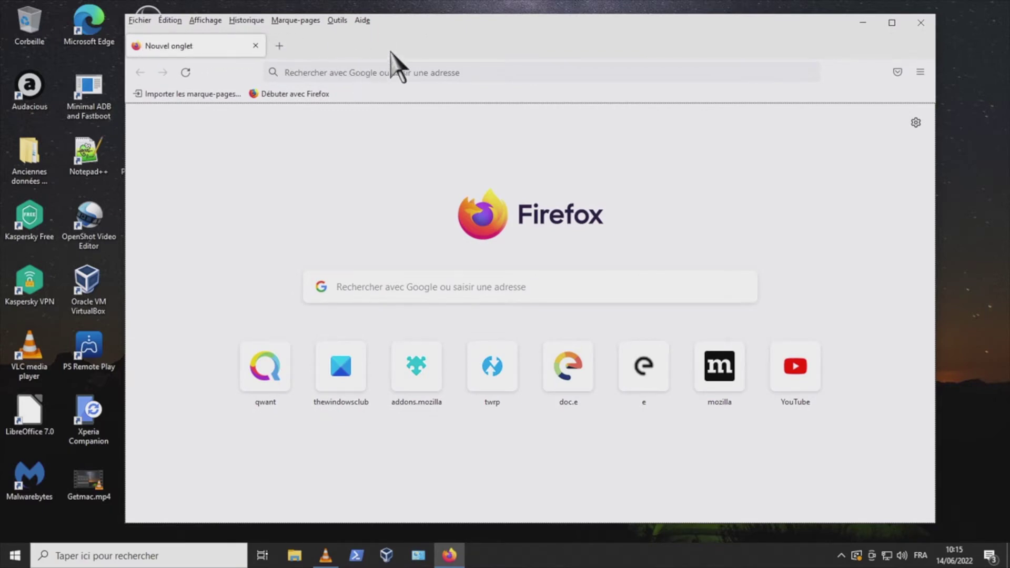
{"action": "right_click", "coordinate": [429, 32]}
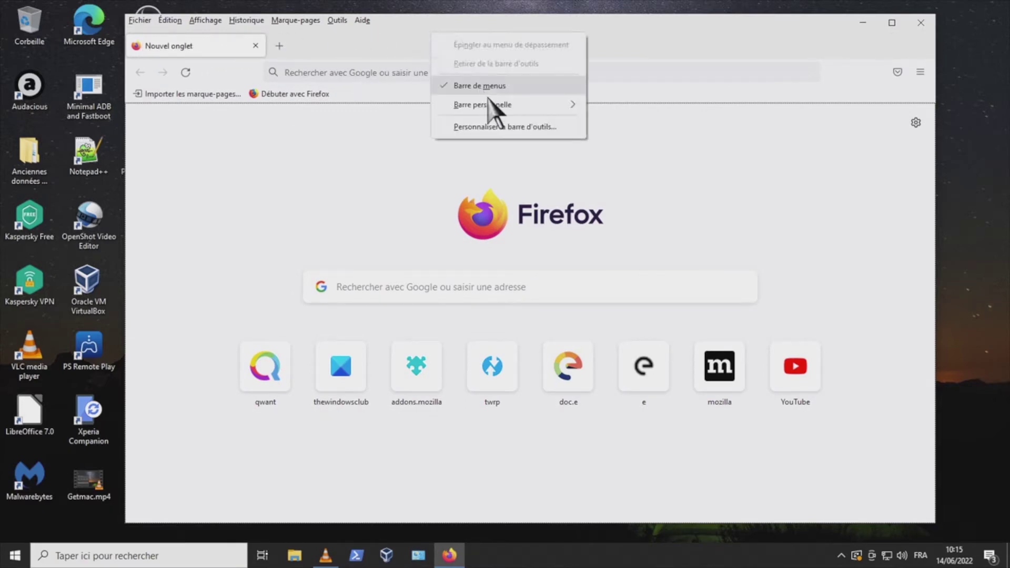
{"action": "mouse_move", "coordinate": [489, 105]}
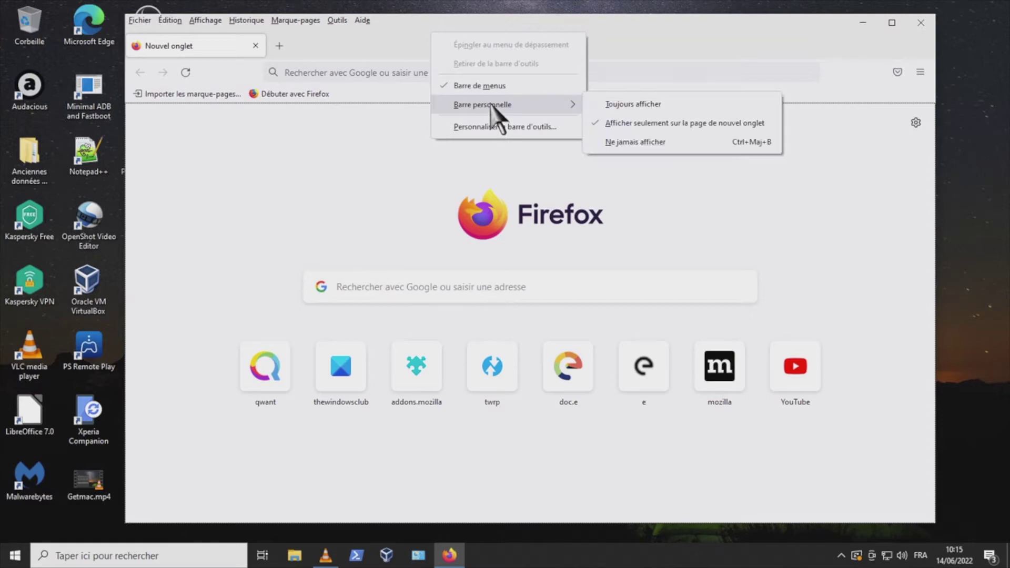
{"action": "left_click", "coordinate": [606, 105]}
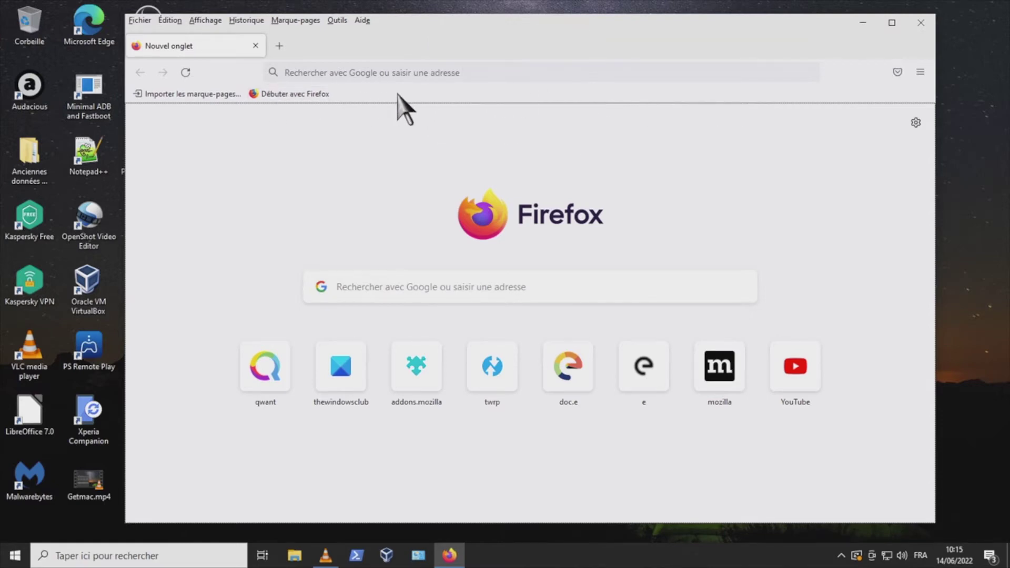
In the General section of Firefox's settings, enable "Toujours demander où enregistrer les fichiers" for downloads
{"action": "left_click", "coordinate": [337, 22]}
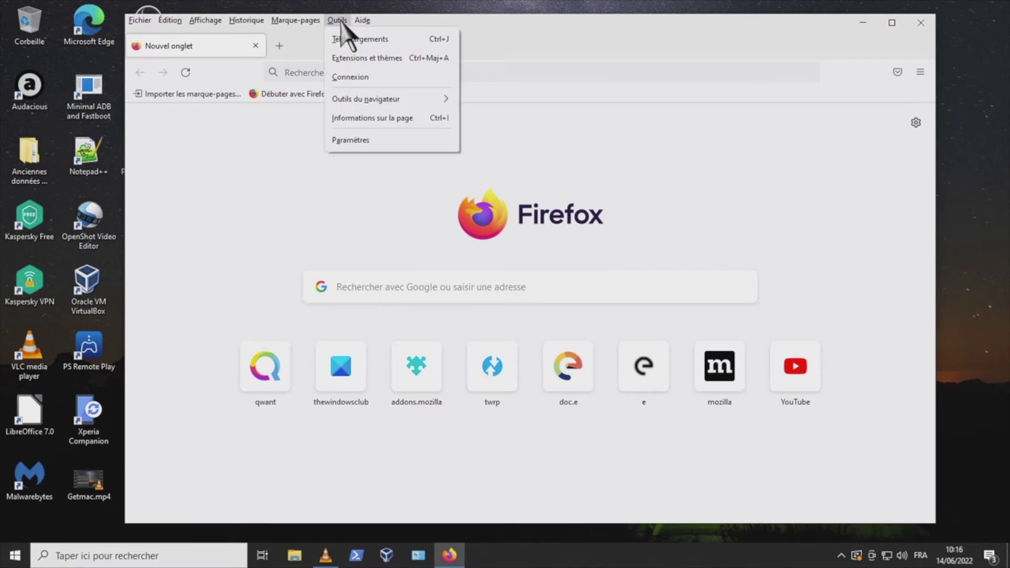
{"action": "left_click", "coordinate": [347, 141]}
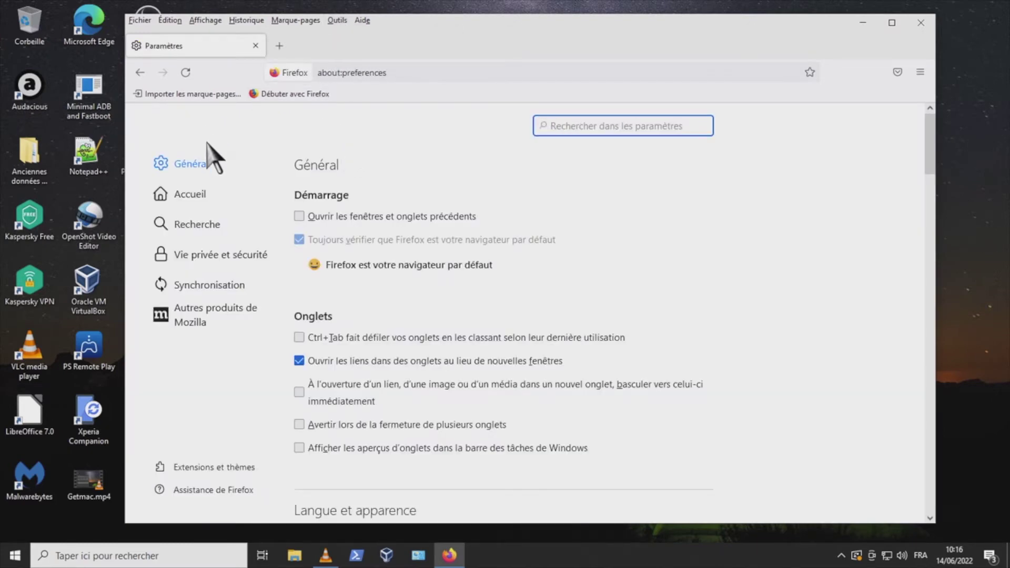
{"action": "left_click", "coordinate": [197, 175]}
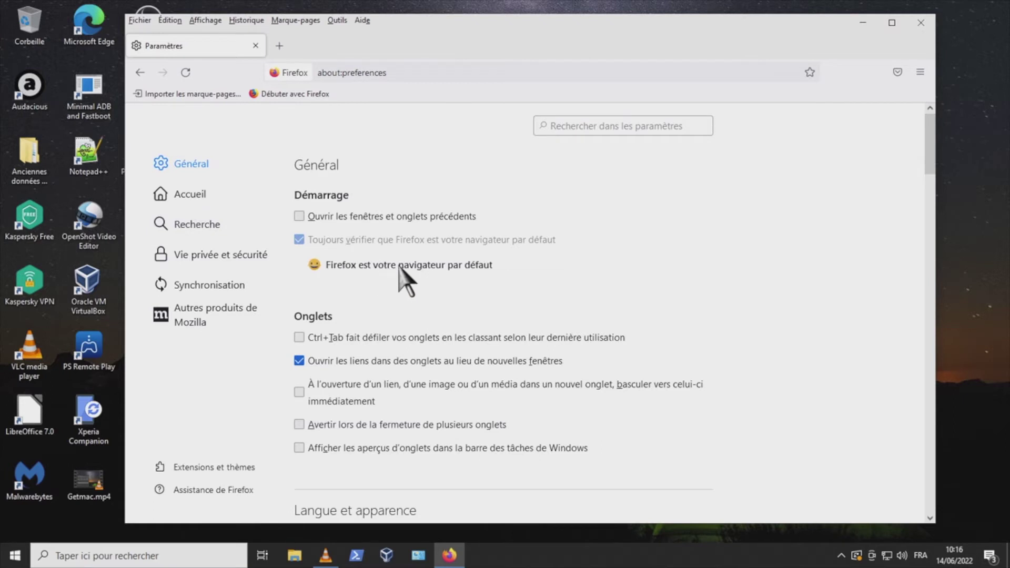
{"action": "scroll", "coordinate": [652, 262], "scroll_direction": "down", "scroll_amount": 2}
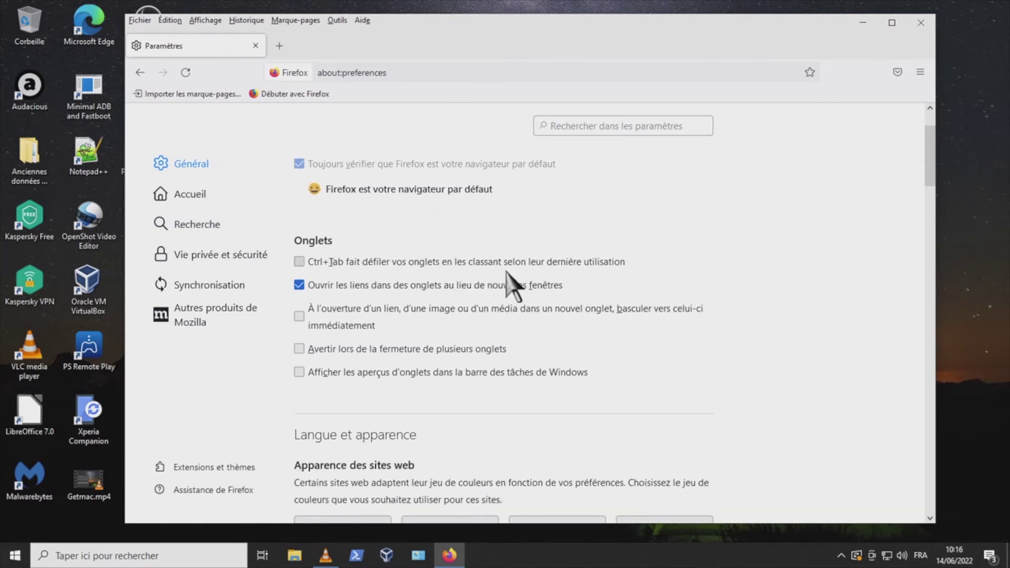
{"action": "scroll", "coordinate": [587, 268], "scroll_direction": "down", "scroll_amount": 3}
{"action": "scroll", "coordinate": [592, 268], "scroll_direction": "down", "scroll_amount": 7}
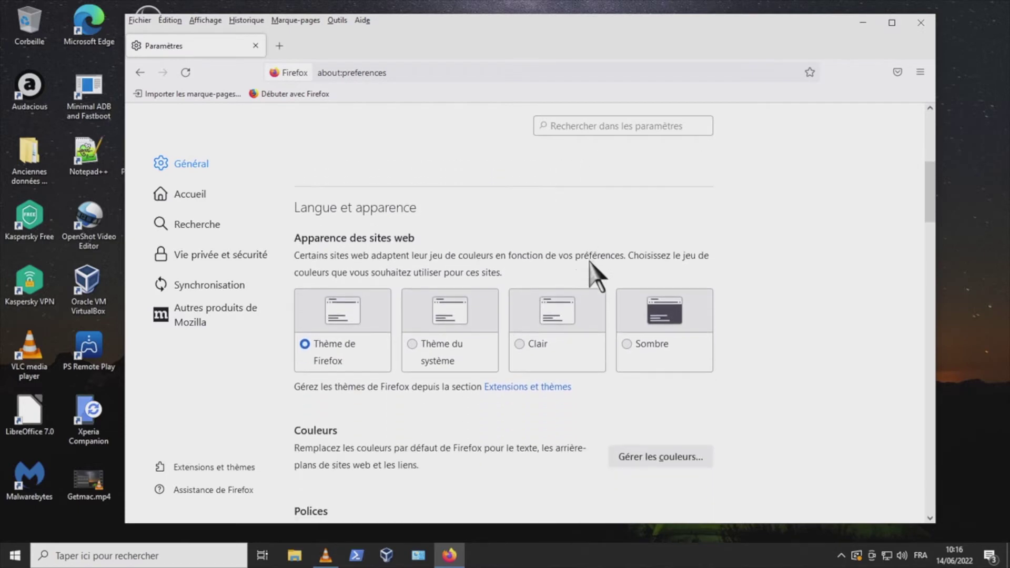
{"action": "scroll", "coordinate": [594, 263], "scroll_direction": "down", "scroll_amount": 3}
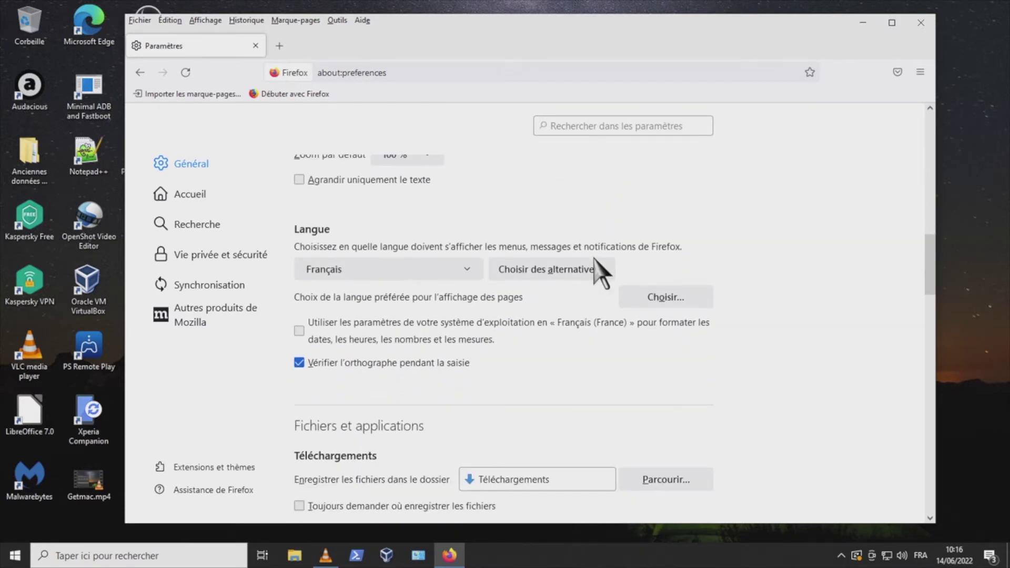
{"action": "scroll", "coordinate": [652, 263], "scroll_direction": "down", "scroll_amount": 3}
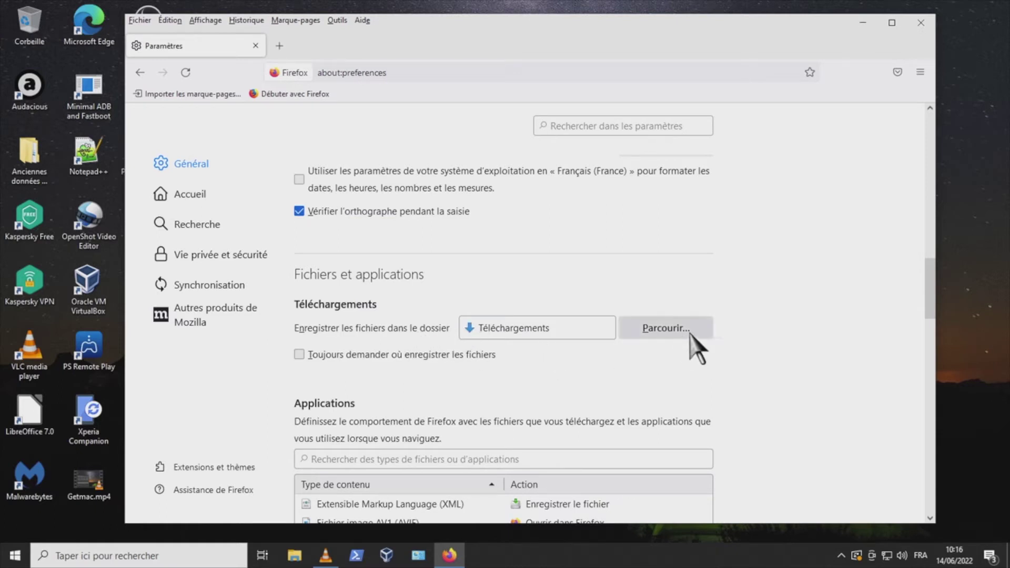
{"action": "left_click", "coordinate": [299, 356]}
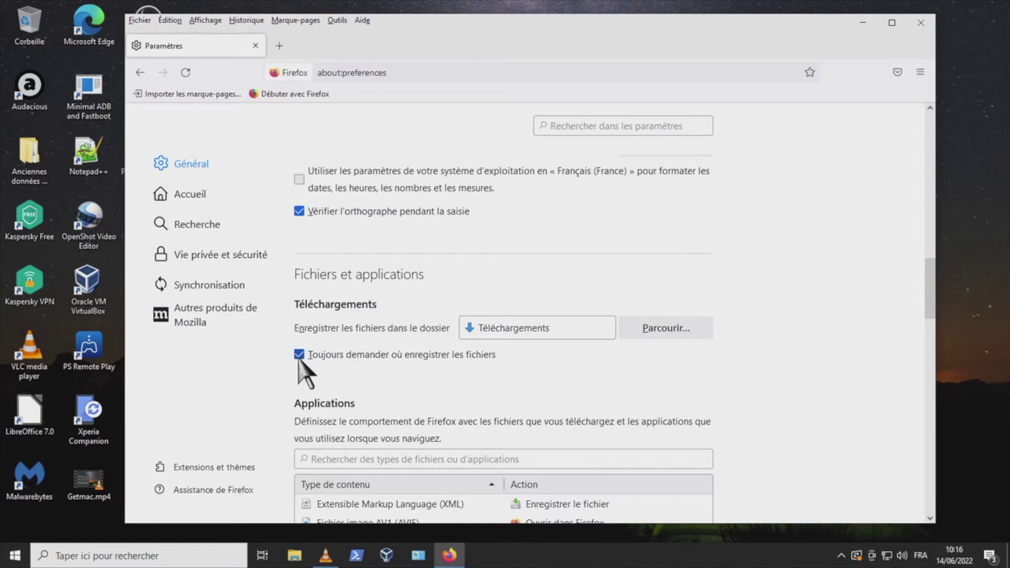
Set Firefox updates to "Vérifier l'existence de mises à jour, mais vous laisser décider de leur installation" in the General settings
{"action": "scroll", "coordinate": [889, 400], "scroll_direction": "down", "scroll_amount": 2}
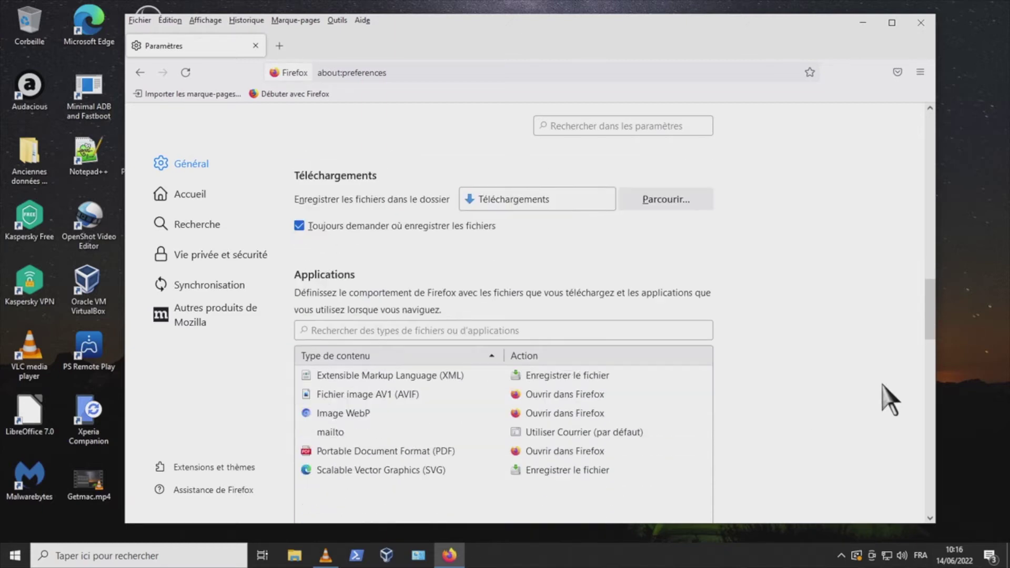
{"action": "scroll", "coordinate": [884, 394], "scroll_direction": "down", "scroll_amount": 6}
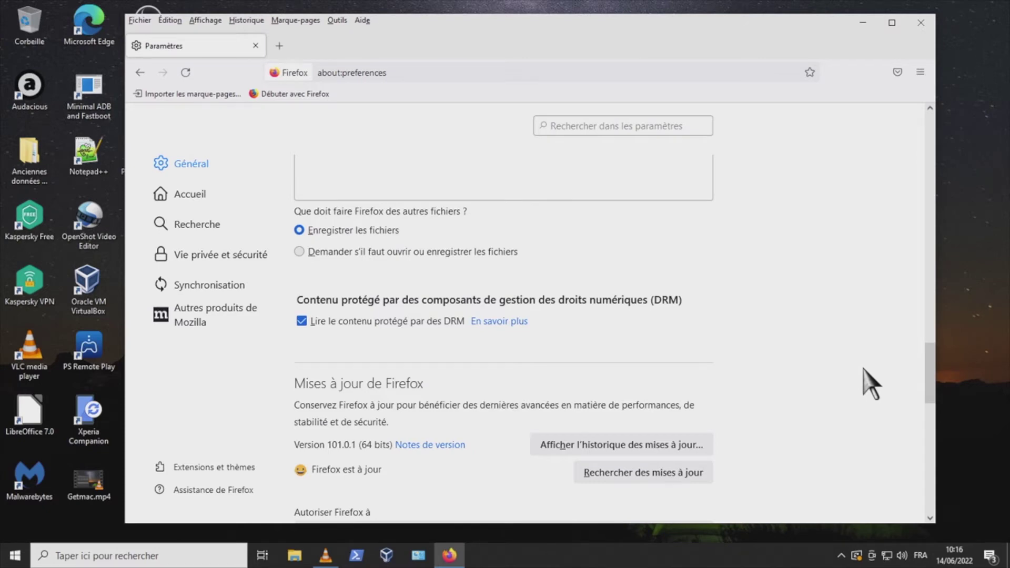
{"action": "scroll", "coordinate": [870, 384], "scroll_direction": "down", "scroll_amount": 3}
{"action": "scroll", "coordinate": [863, 374], "scroll_direction": "down", "scroll_amount": 3}
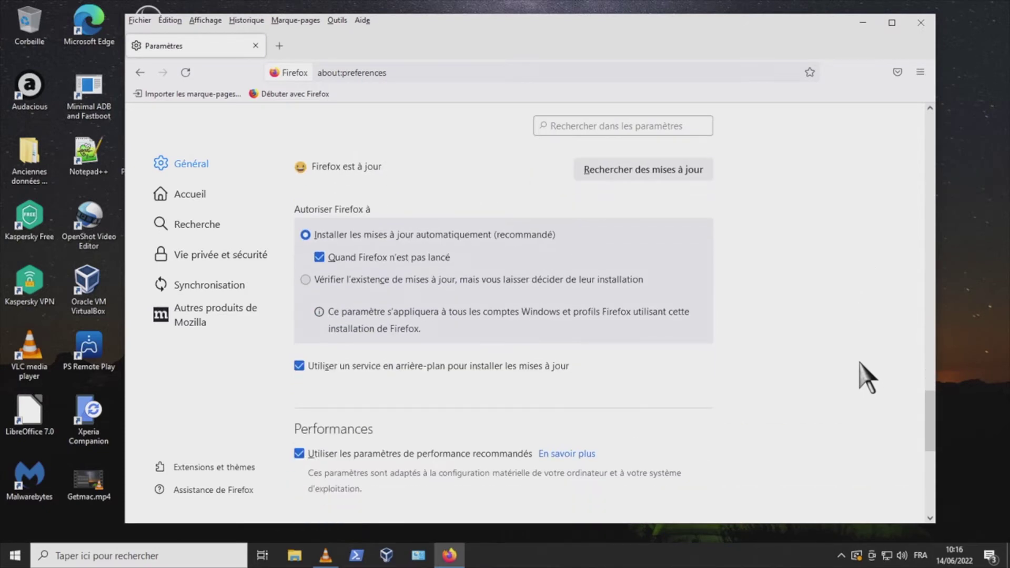
{"action": "scroll", "coordinate": [847, 369], "scroll_direction": "up", "scroll_amount": 1}
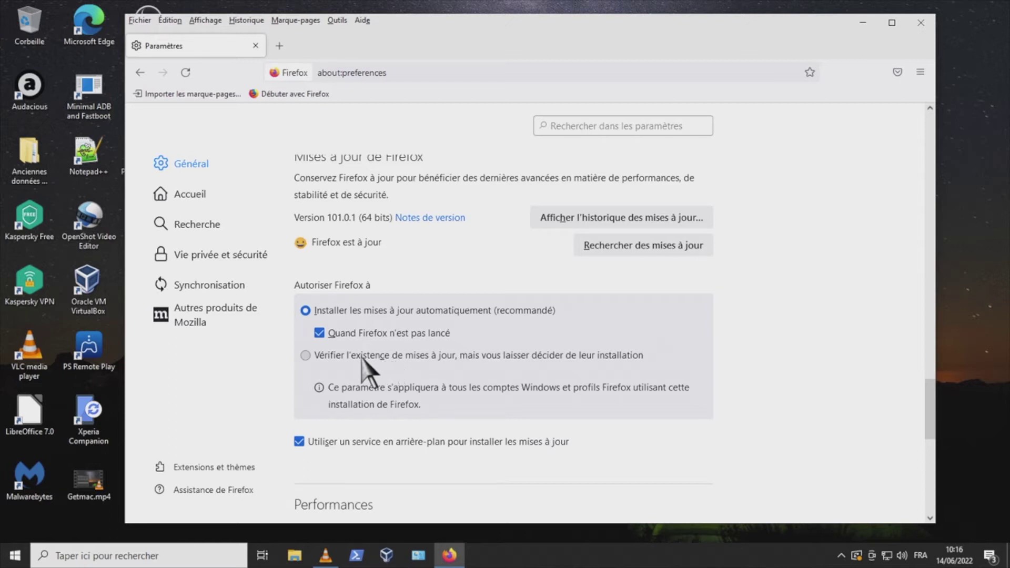
{"action": "left_click", "coordinate": [305, 356]}
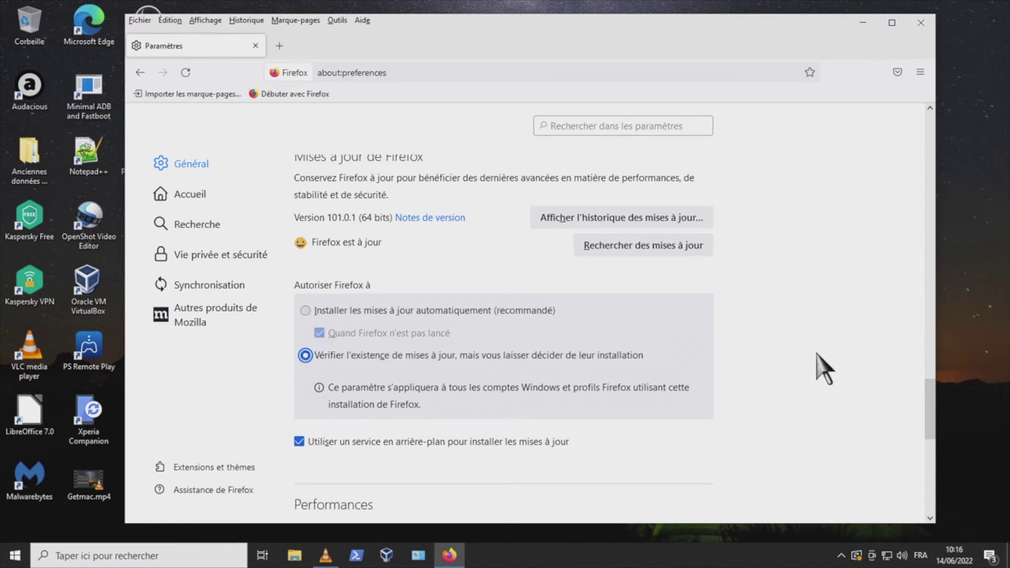
Review the remaining General settings and the home page, new tab and content options in the Accueil section
{"action": "scroll", "coordinate": [823, 369], "scroll_direction": "down", "scroll_amount": 5}
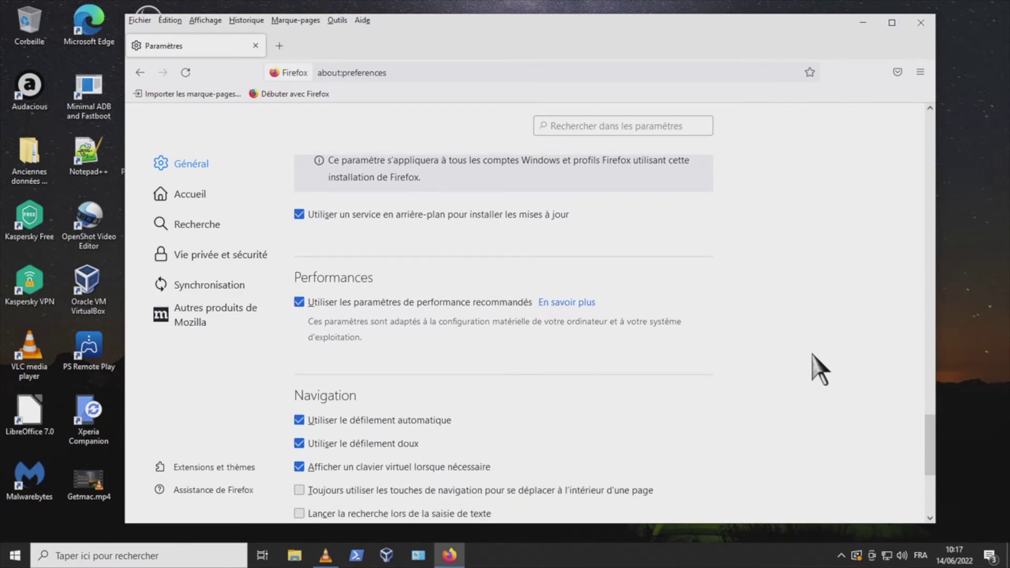
{"action": "scroll", "coordinate": [813, 354], "scroll_direction": "down", "scroll_amount": 5}
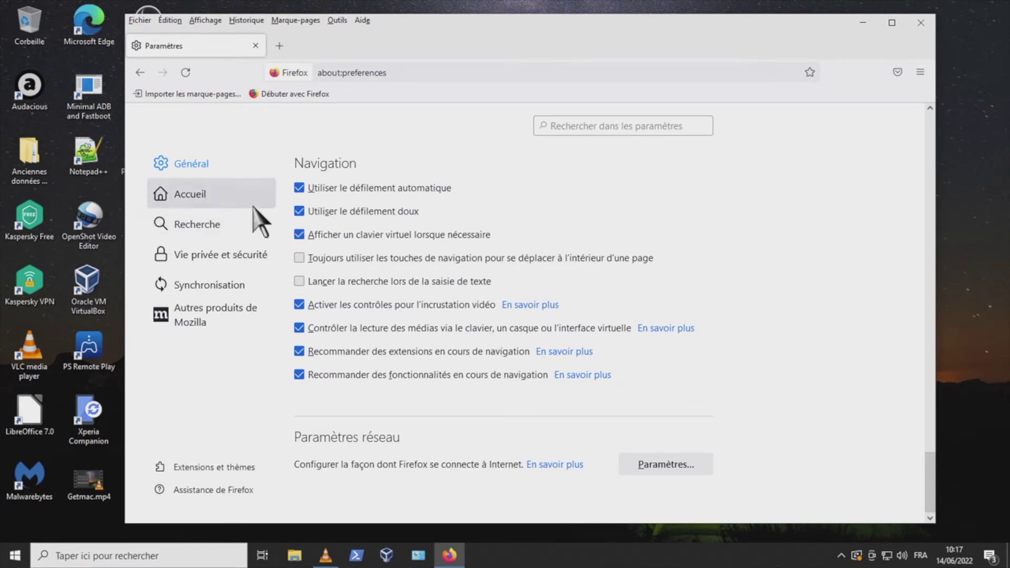
{"action": "left_click", "coordinate": [199, 200]}
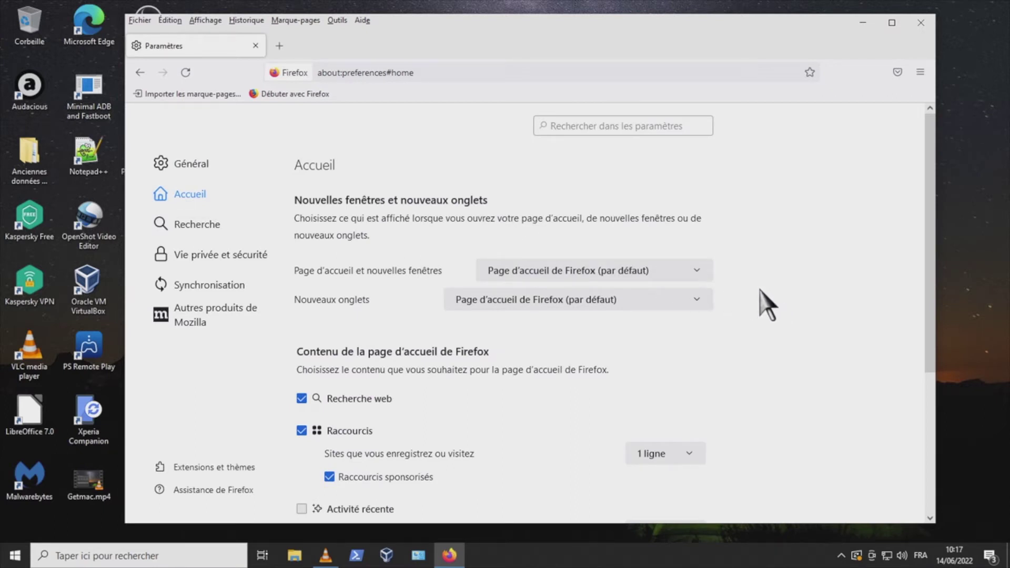
{"action": "scroll", "coordinate": [776, 304], "scroll_direction": "down", "scroll_amount": 3}
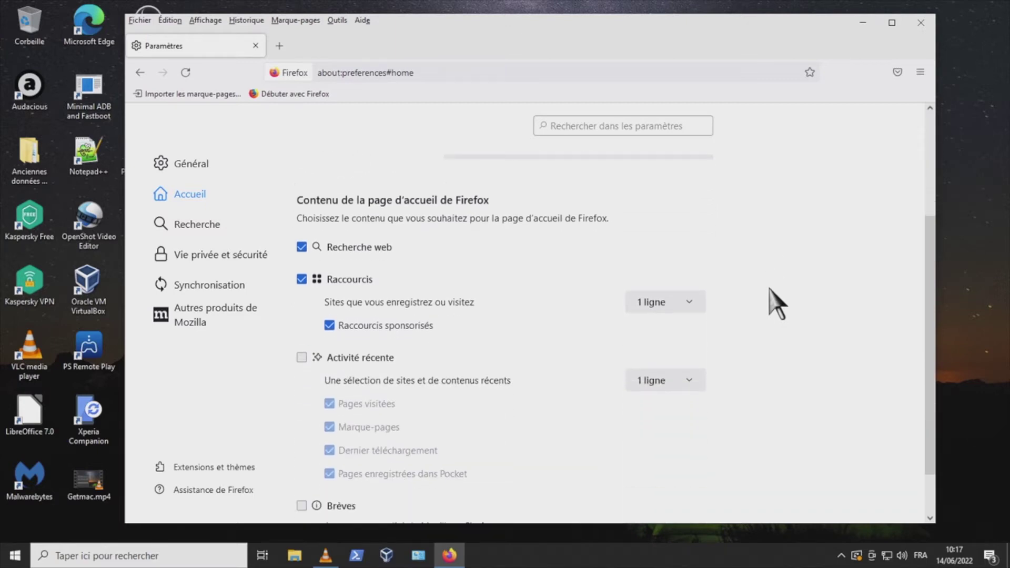
{"action": "scroll", "coordinate": [776, 304], "scroll_direction": "down", "scroll_amount": 1}
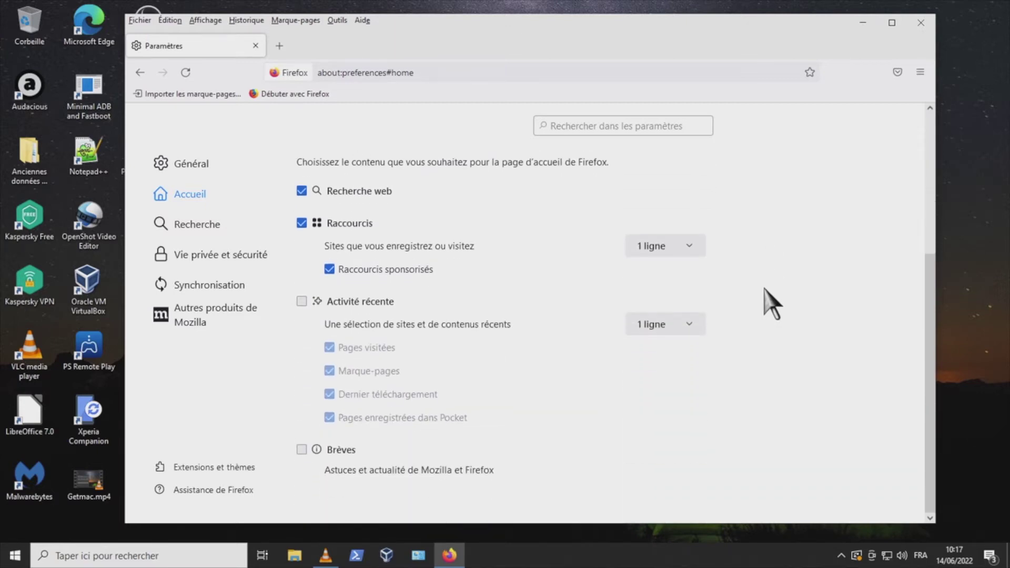
{"action": "scroll", "coordinate": [771, 303], "scroll_direction": "up", "scroll_amount": 3}
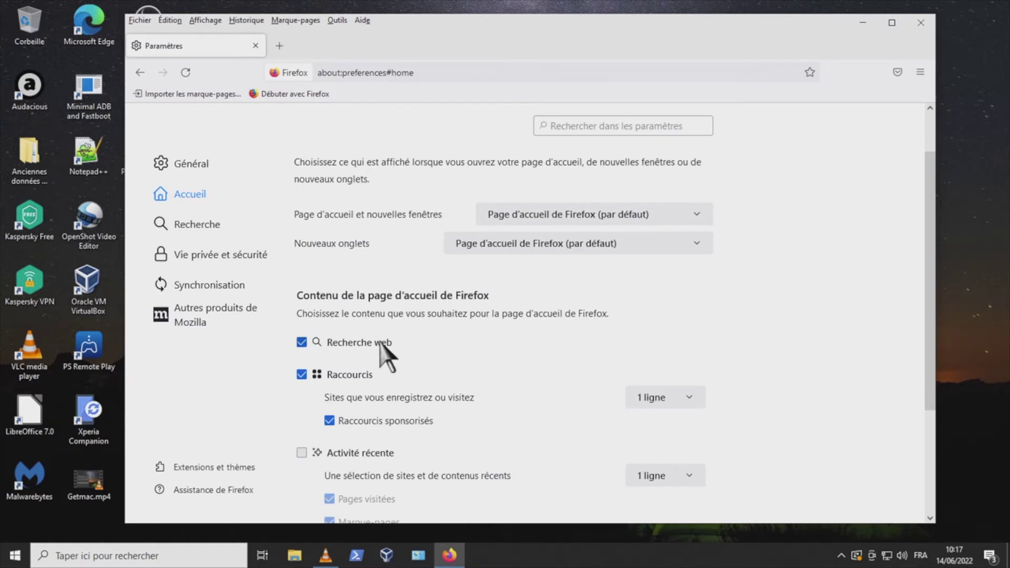
{"action": "scroll", "coordinate": [387, 358], "scroll_direction": "up", "scroll_amount": 1}
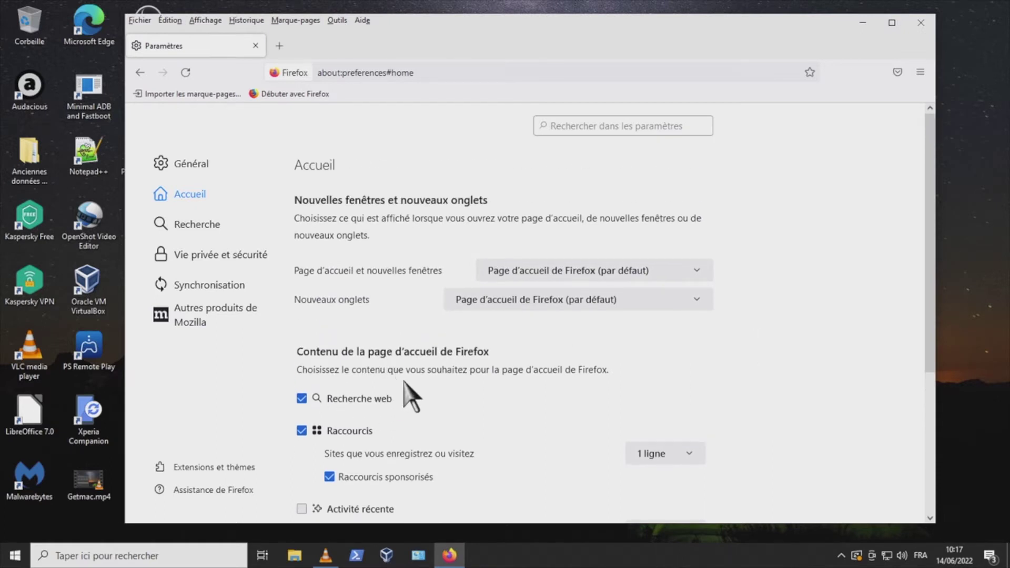
Set the default search engine to Qwant in the Recherche section and review the search suggestion and shortcut options
{"action": "left_click", "coordinate": [199, 226]}
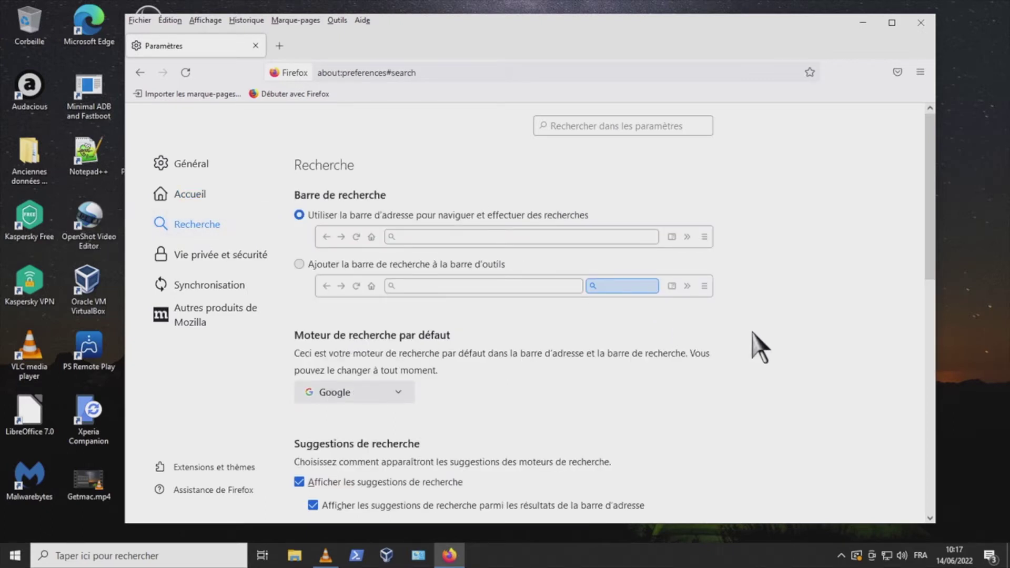
{"action": "scroll", "coordinate": [760, 348], "scroll_direction": "down", "scroll_amount": 3}
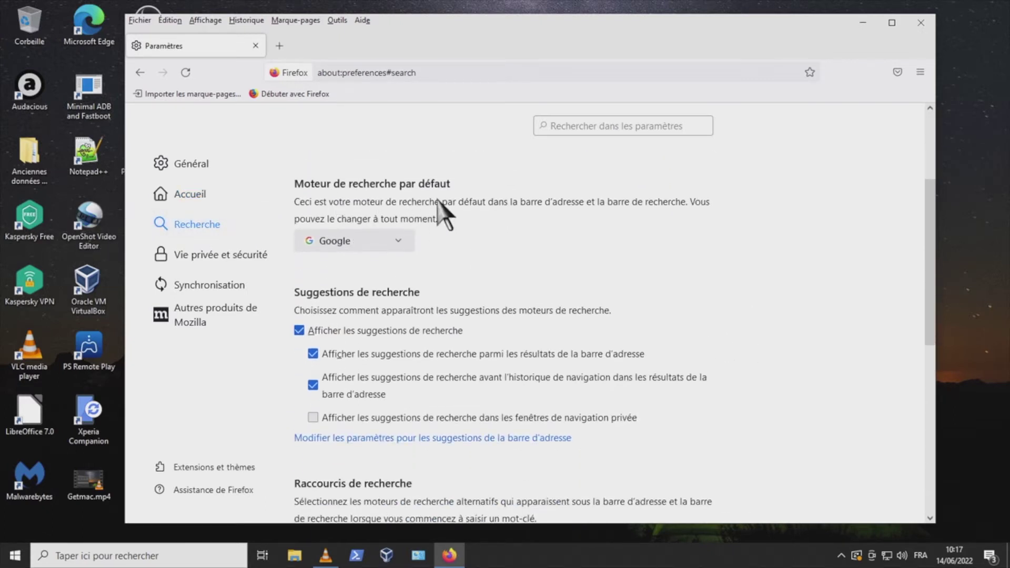
{"action": "left_click", "coordinate": [398, 241]}
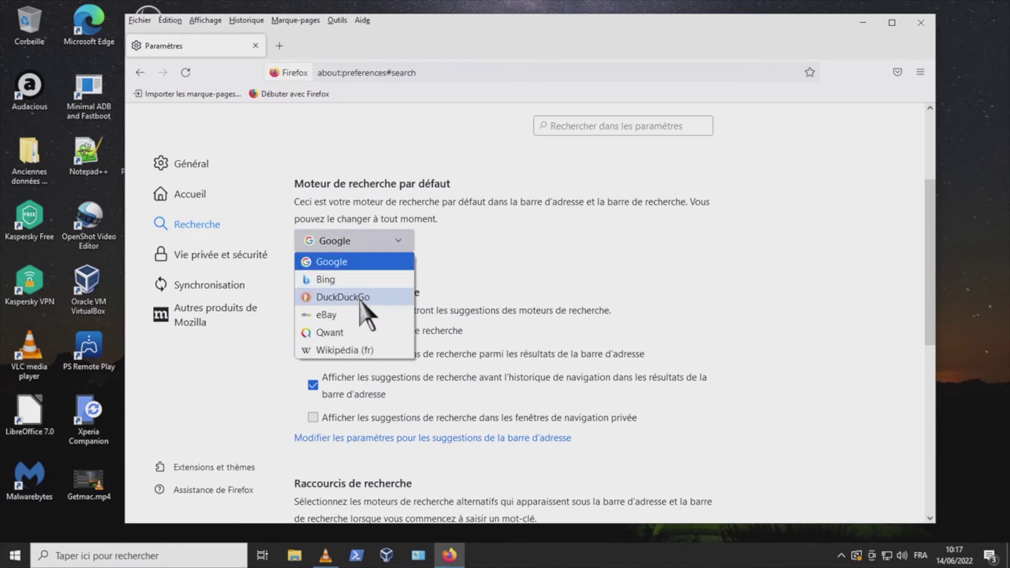
{"action": "left_click", "coordinate": [336, 333]}
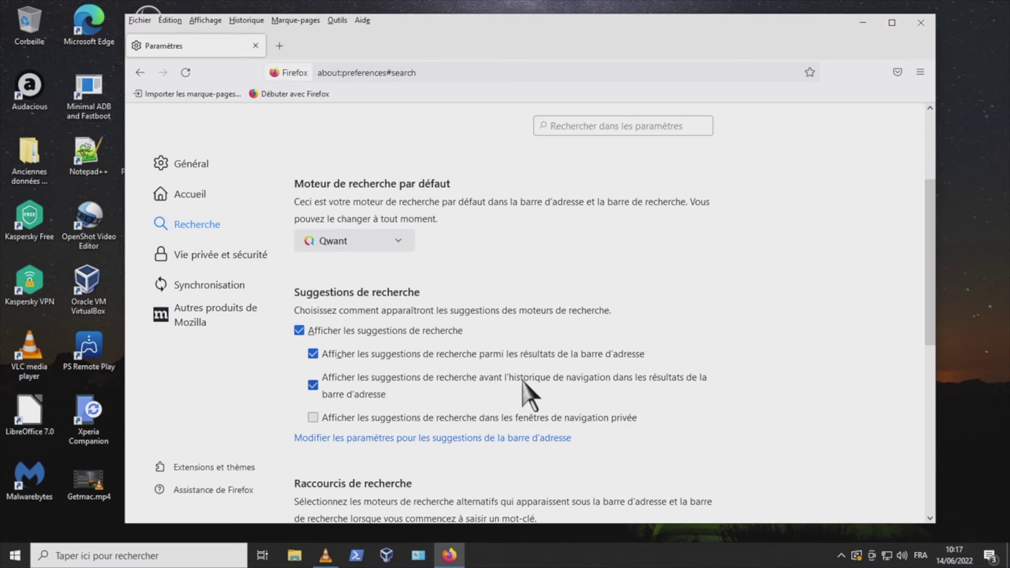
{"action": "scroll", "coordinate": [684, 355], "scroll_direction": "down", "scroll_amount": 1}
{"action": "scroll", "coordinate": [678, 340], "scroll_direction": "down", "scroll_amount": 3}
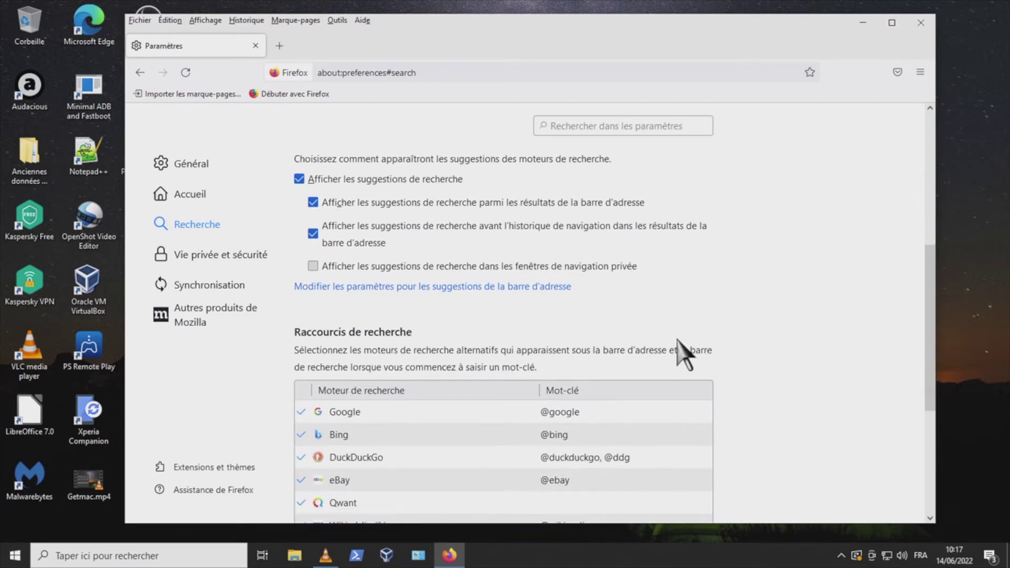
{"action": "scroll", "coordinate": [805, 332], "scroll_direction": "down", "scroll_amount": 5}
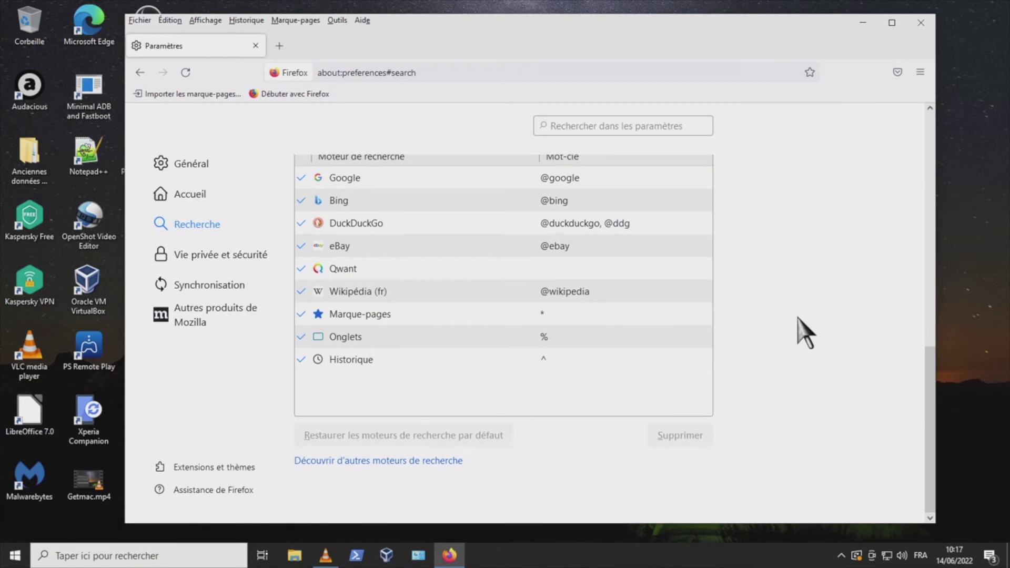
Set tracking protection in Vie privée et sécurité to Personnalisée, blocking "Tous les cookies tiers" and tracking content "Dans toutes les fenêtres"
{"action": "left_click", "coordinate": [208, 257]}
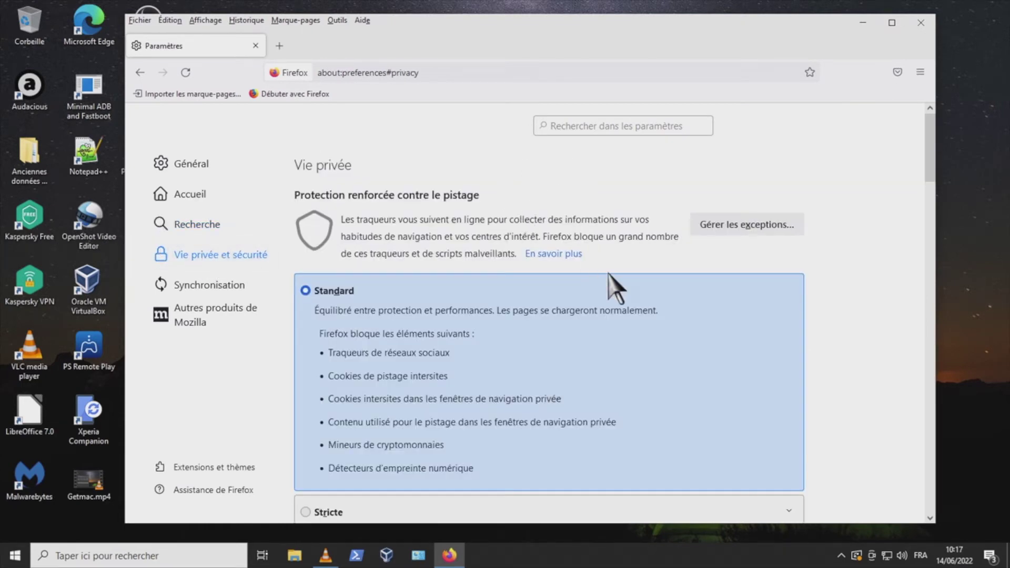
{"action": "scroll", "coordinate": [614, 288], "scroll_direction": "down", "scroll_amount": 2}
{"action": "scroll", "coordinate": [629, 286], "scroll_direction": "up", "scroll_amount": 2}
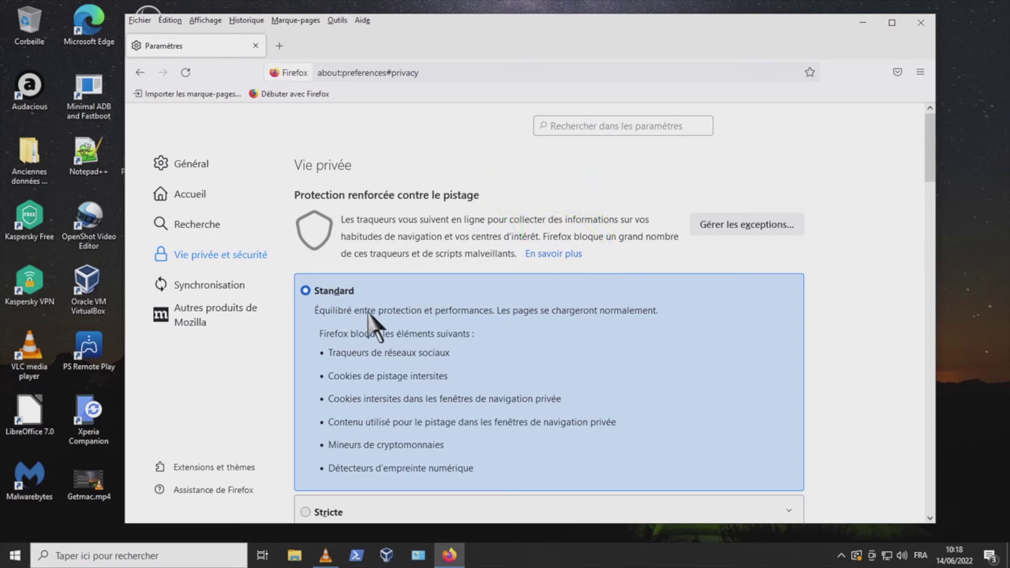
{"action": "scroll", "coordinate": [450, 310], "scroll_direction": "down", "scroll_amount": 4}
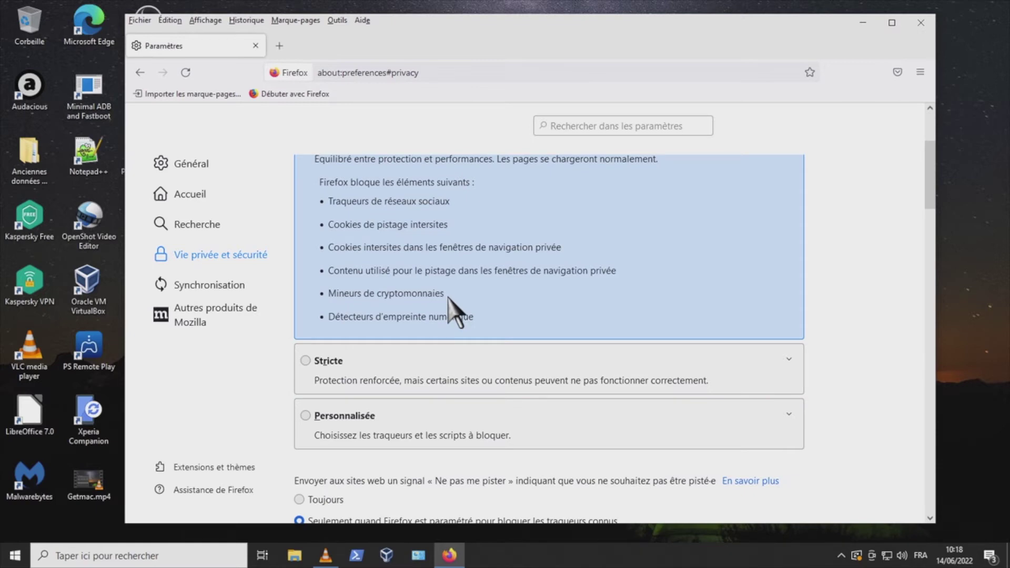
{"action": "left_click", "coordinate": [306, 416]}
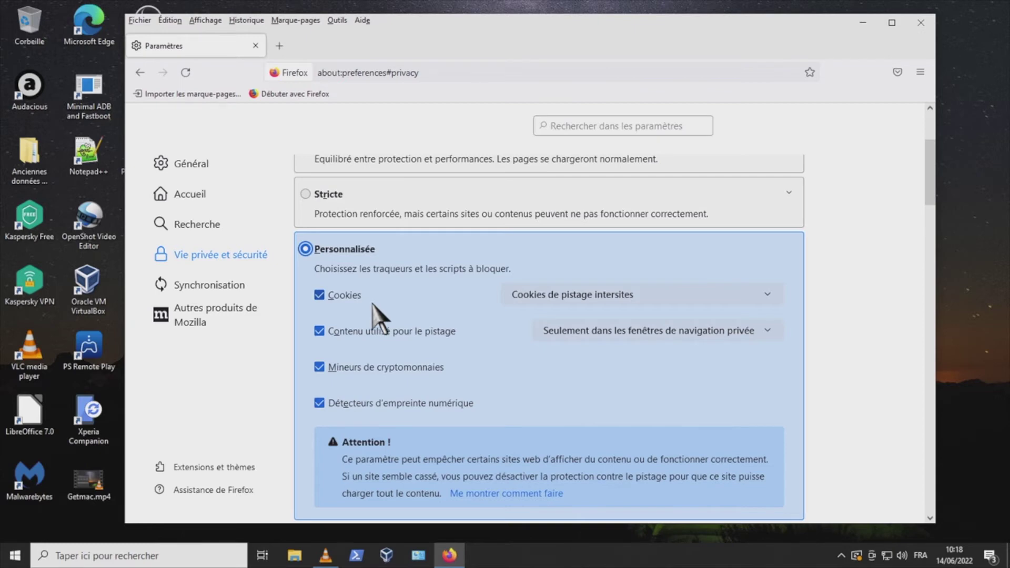
{"action": "left_click", "coordinate": [581, 298]}
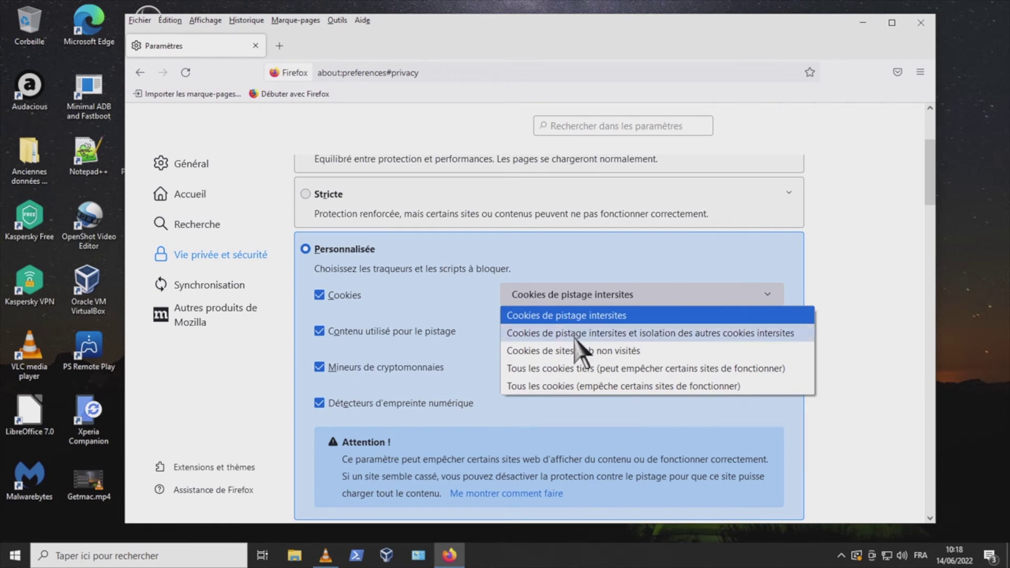
{"action": "left_click", "coordinate": [582, 368]}
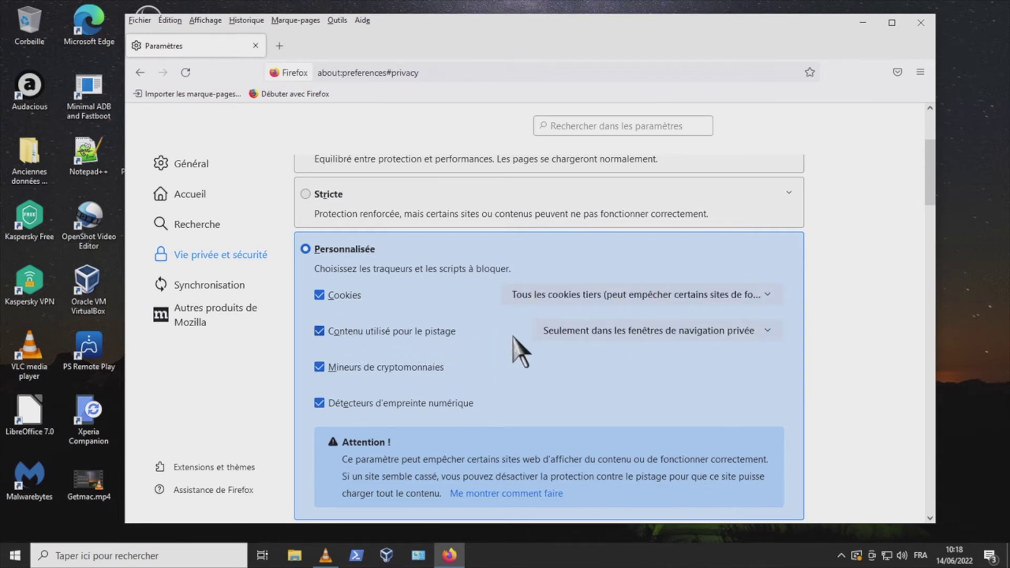
{"action": "left_click", "coordinate": [560, 342]}
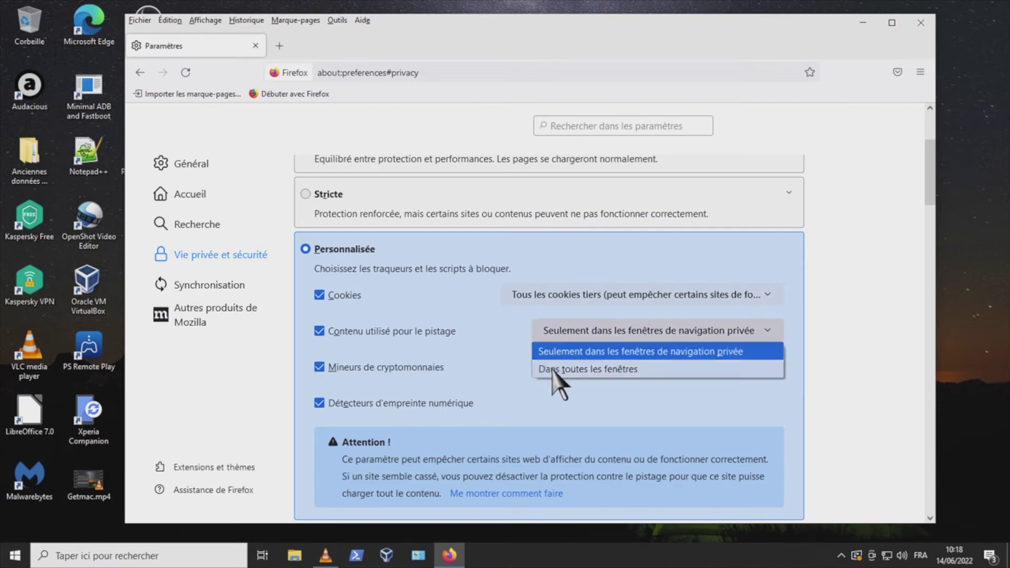
{"action": "left_click", "coordinate": [561, 371]}
Set the "Ne pas me pister" signal to Toujours and enable deleting cookies and site data when Firefox closes
{"action": "scroll", "coordinate": [567, 387], "scroll_direction": "down", "scroll_amount": 2}
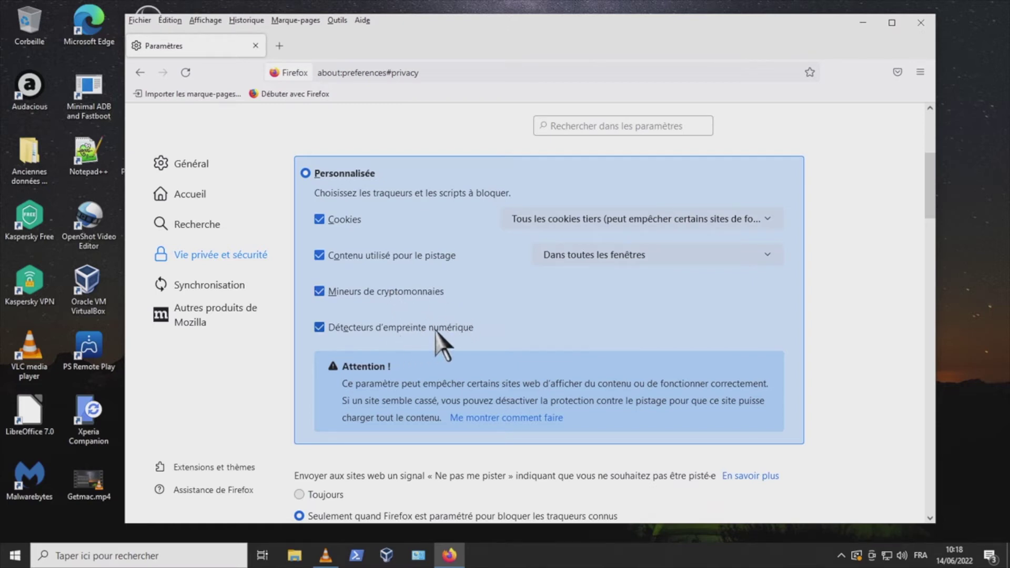
{"action": "scroll", "coordinate": [526, 339], "scroll_direction": "down", "scroll_amount": 5}
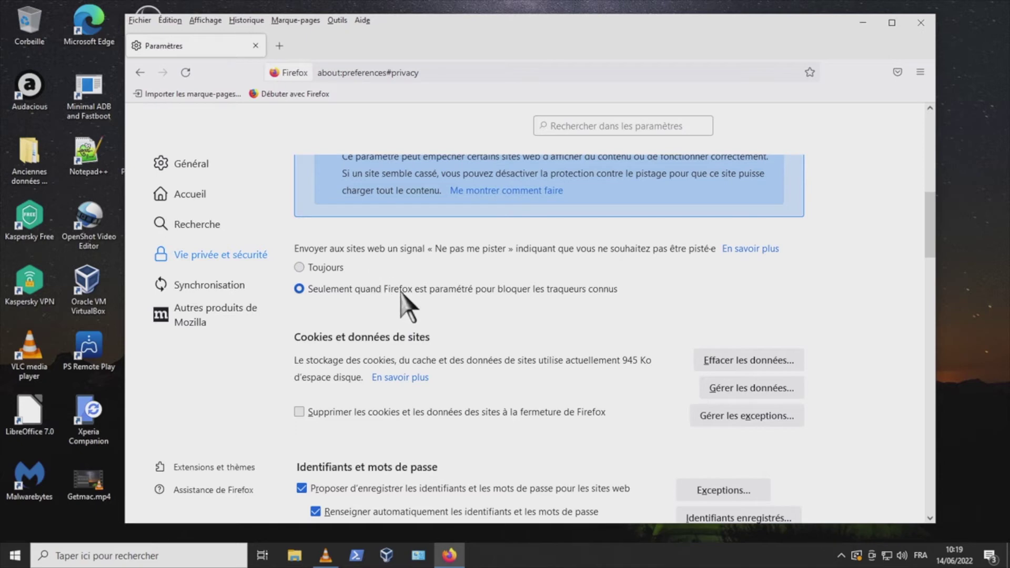
{"action": "left_click", "coordinate": [322, 269]}
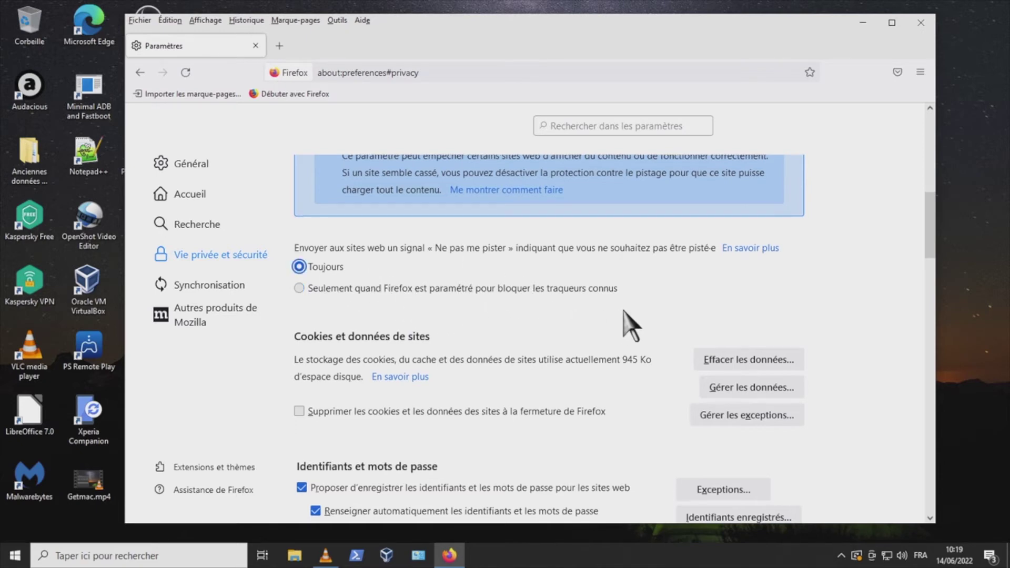
{"action": "scroll", "coordinate": [630, 324], "scroll_direction": "down", "scroll_amount": 2}
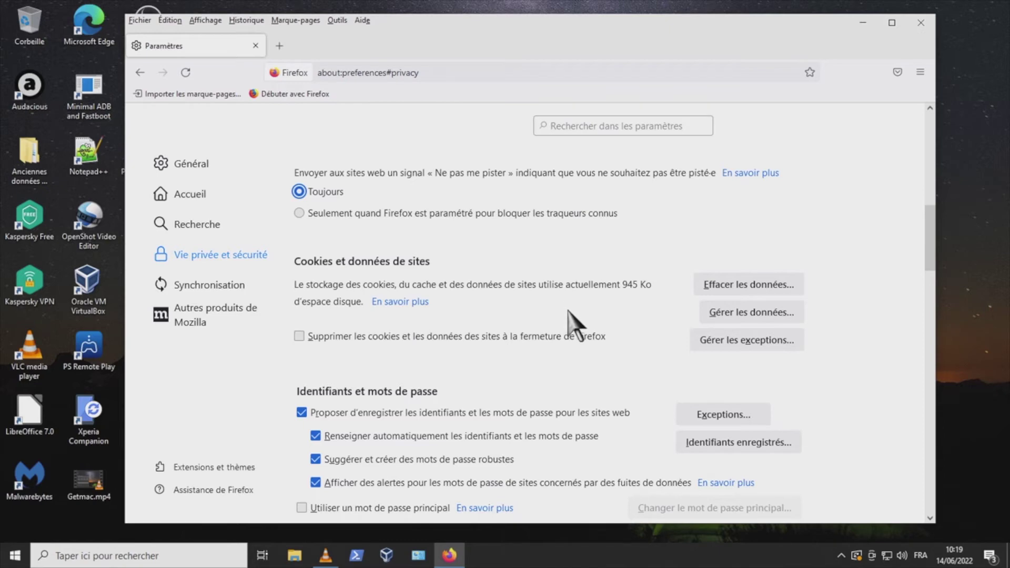
{"action": "left_click", "coordinate": [562, 337]}
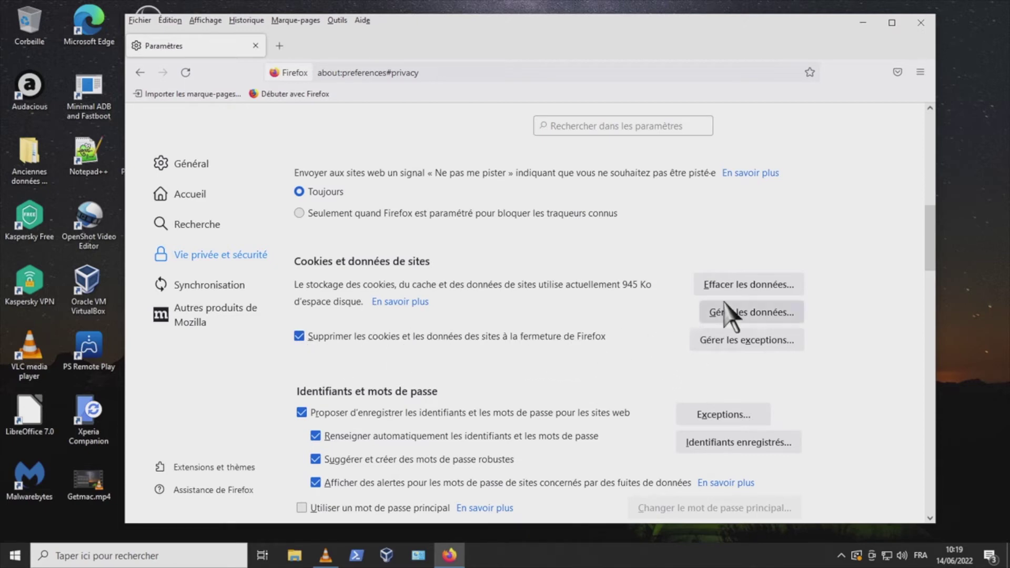
Clear all cookies, site data and cached web content, and check the stored site data list without changing it
{"action": "left_click", "coordinate": [749, 285]}
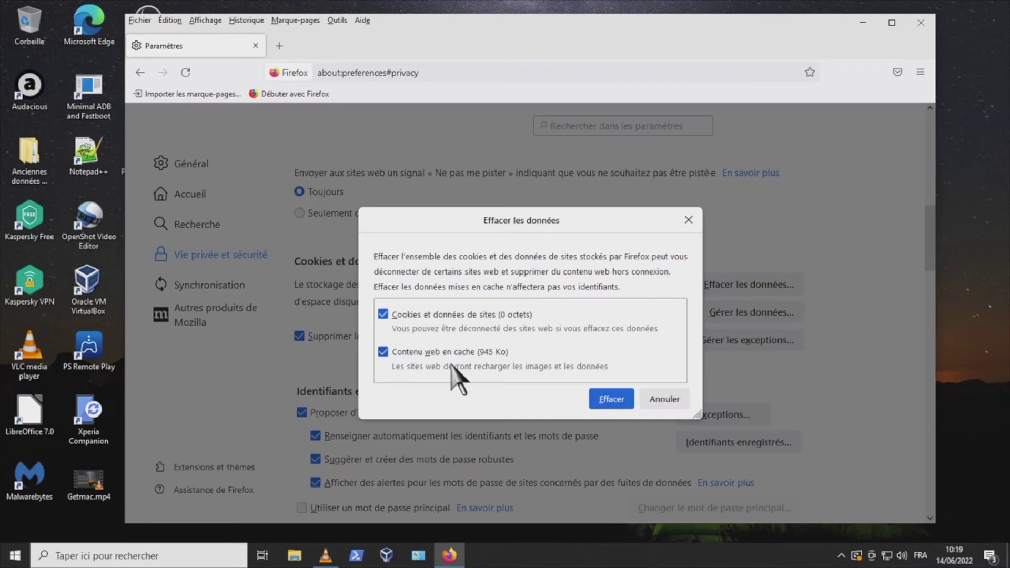
{"action": "left_click", "coordinate": [609, 400]}
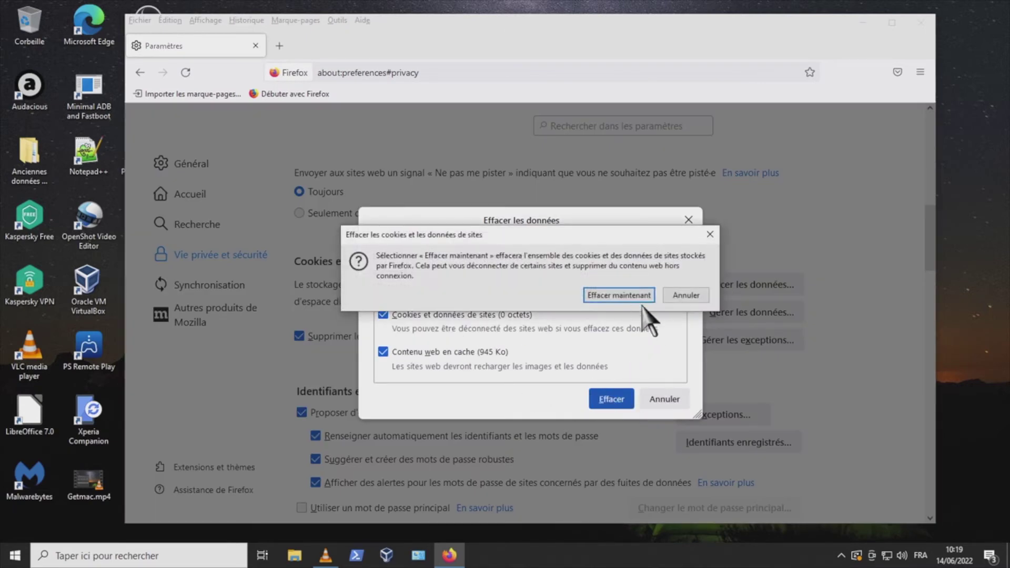
{"action": "left_click", "coordinate": [631, 296]}
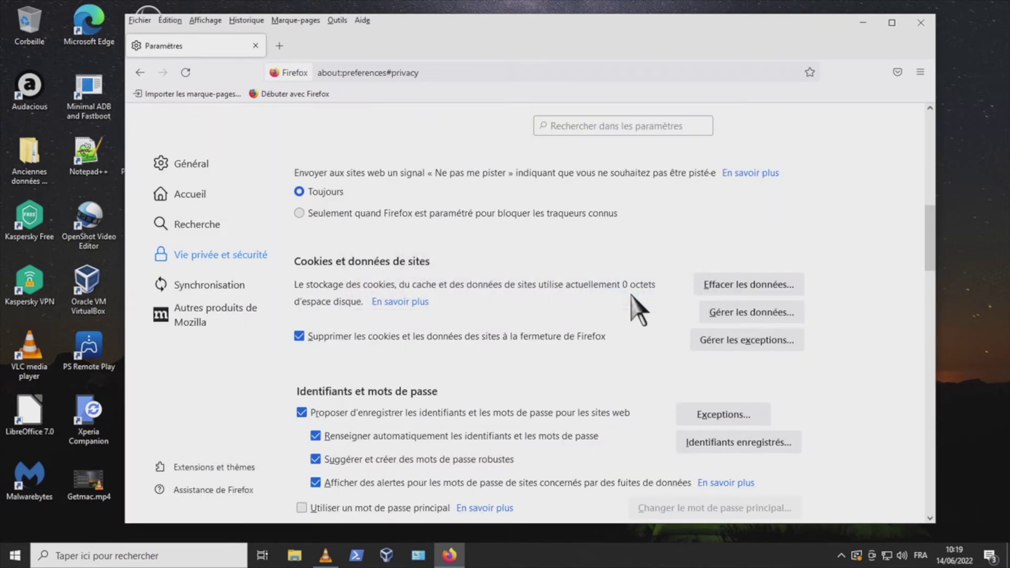
{"action": "left_click", "coordinate": [769, 314]}
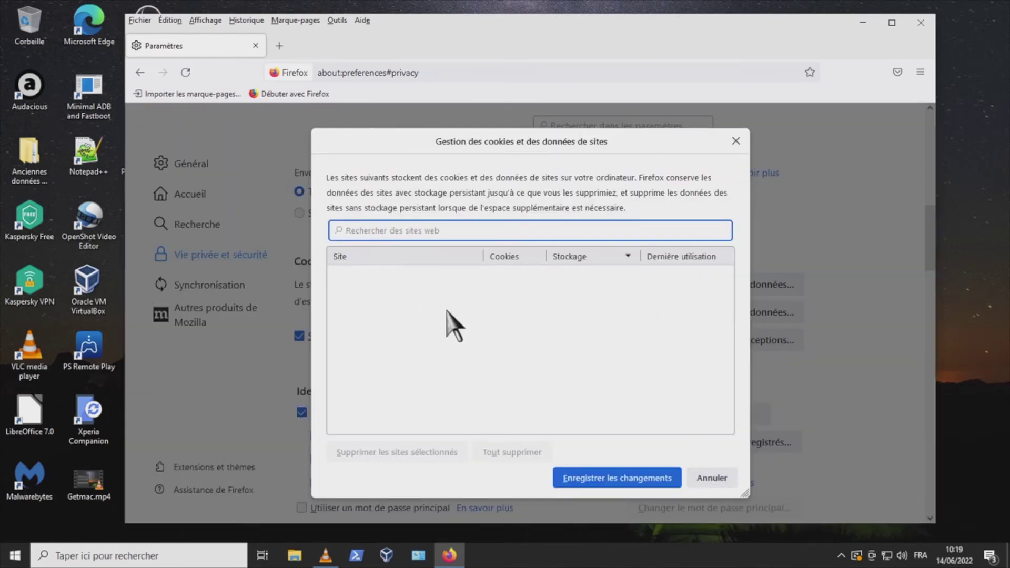
{"action": "left_click", "coordinate": [708, 476]}
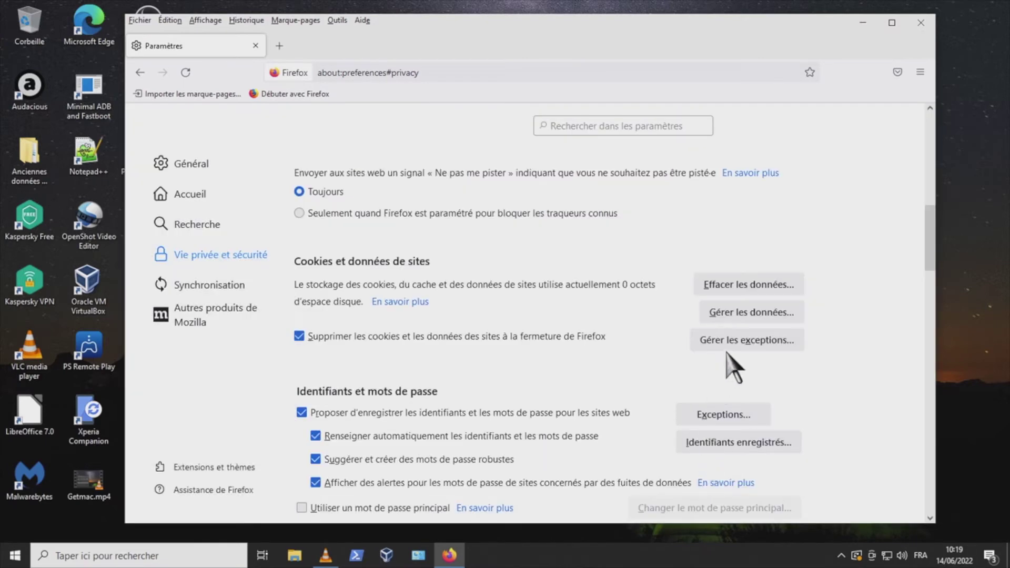
Check the exceptions list for cookies and site data without changing it
{"action": "left_click", "coordinate": [735, 343]}
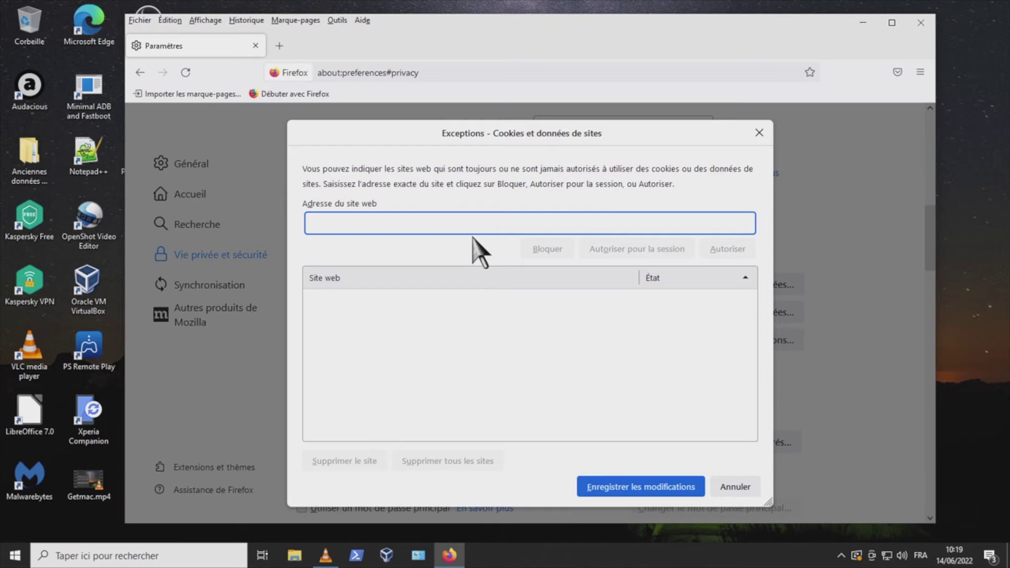
{"action": "left_click", "coordinate": [737, 488]}
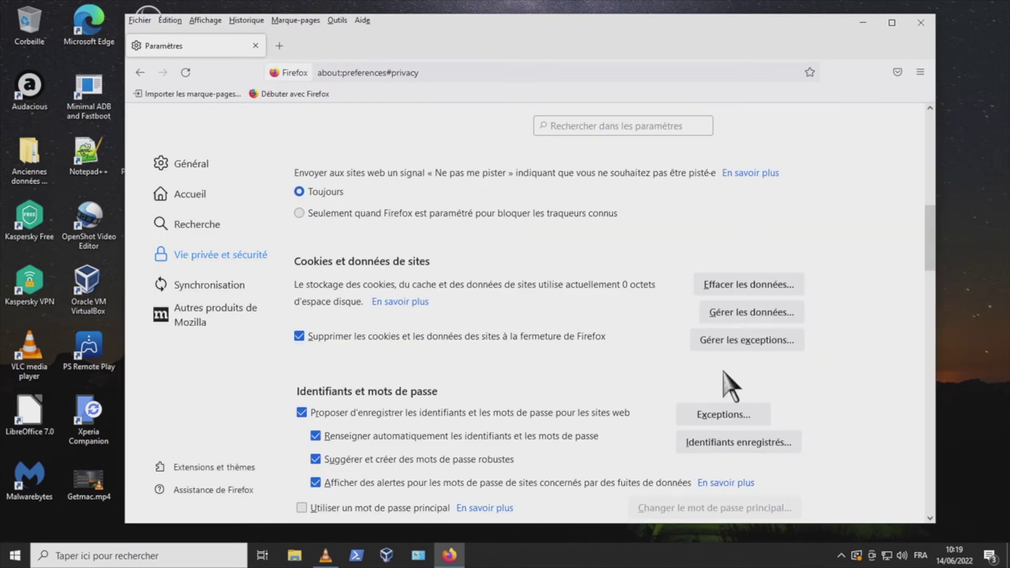
Turn off automatic filling and the offer to save website logins and passwords, and check the list of saved logins
{"action": "scroll", "coordinate": [557, 350], "scroll_direction": "down", "scroll_amount": 3}
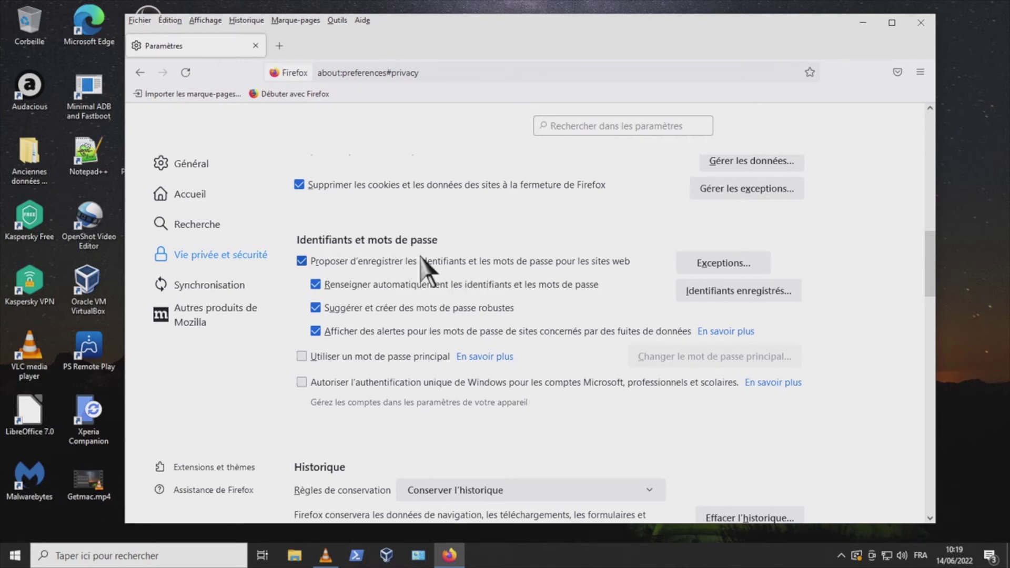
{"action": "left_click", "coordinate": [304, 263]}
{"action": "left_click", "coordinate": [304, 263]}
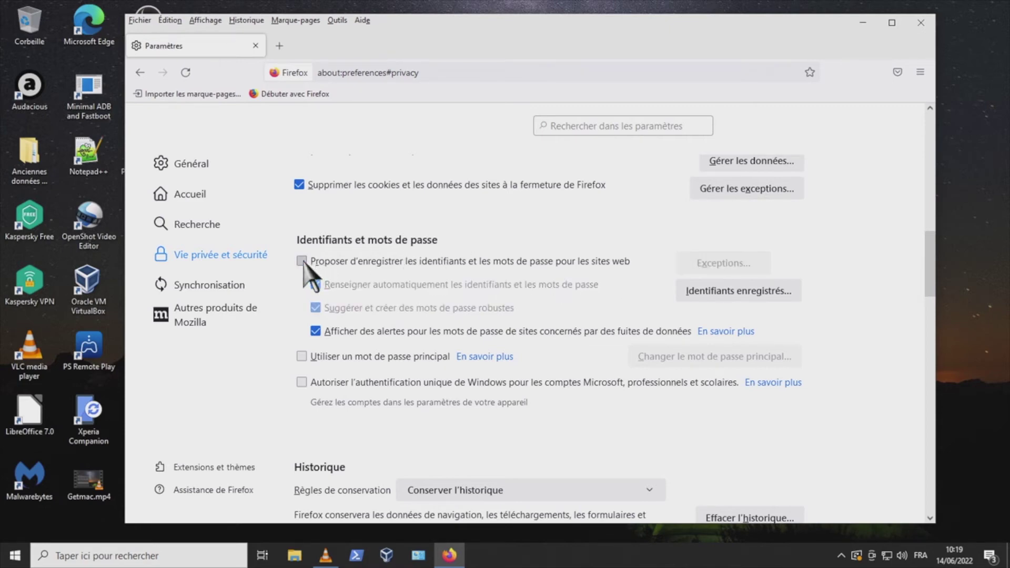
{"action": "left_click", "coordinate": [315, 285]}
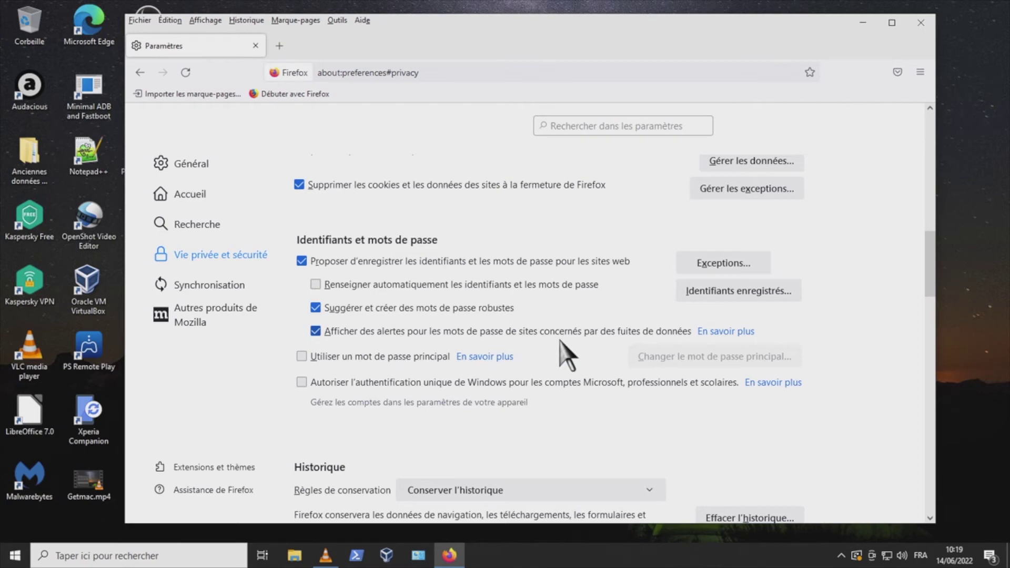
{"action": "left_click", "coordinate": [310, 262]}
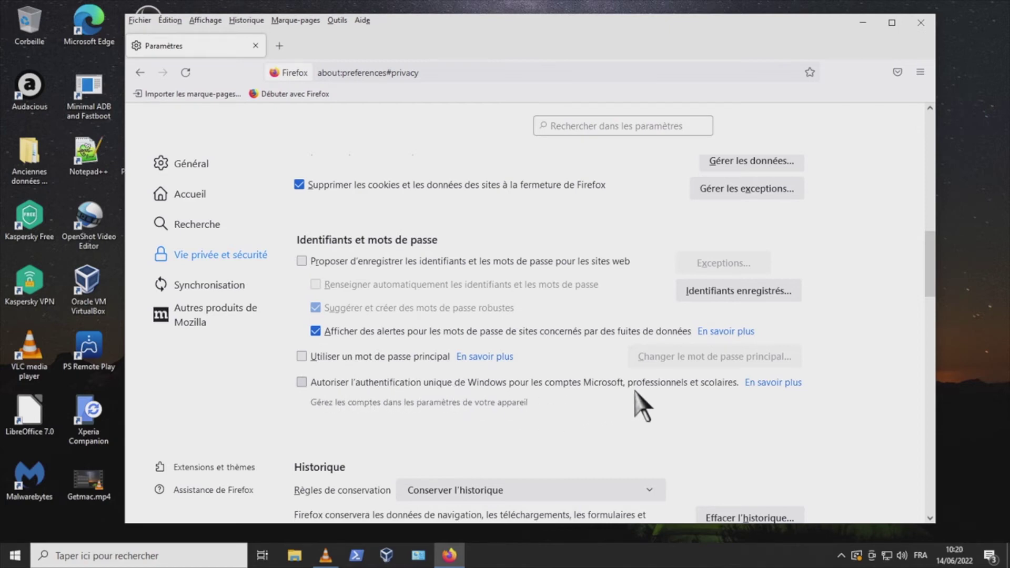
{"action": "left_click", "coordinate": [738, 291]}
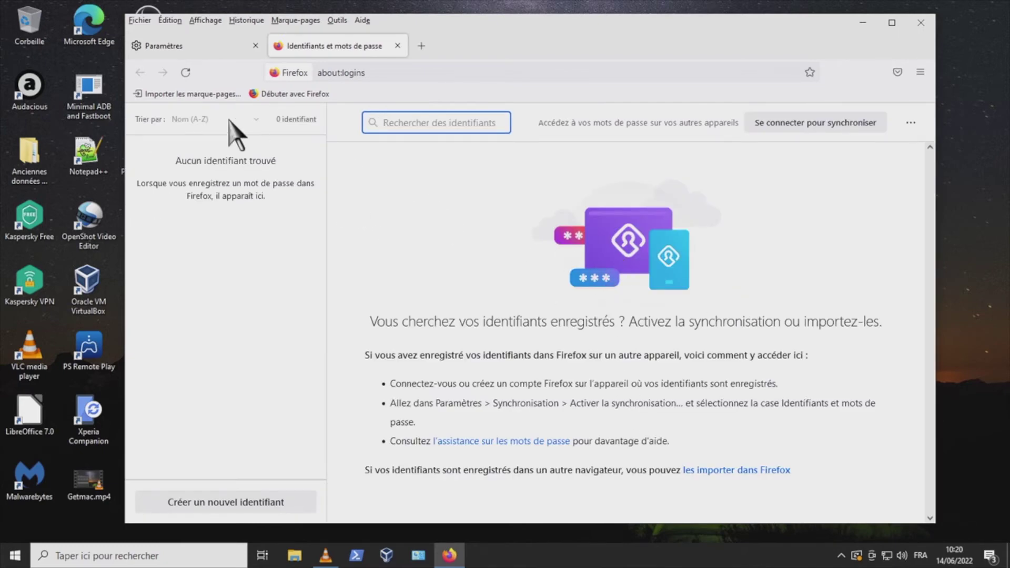
{"action": "left_click", "coordinate": [398, 46]}
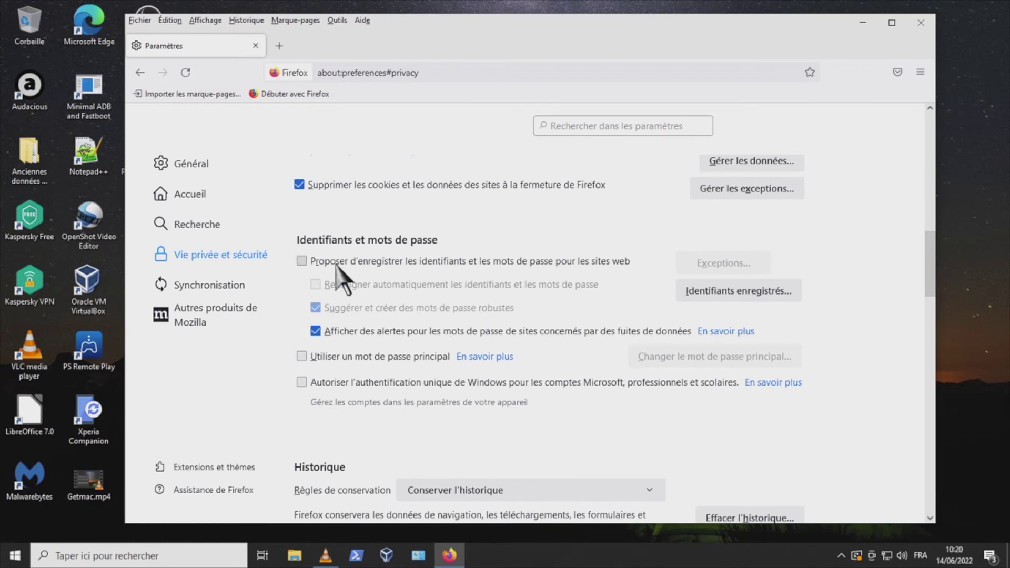
Set the Historique rule to "Utiliser les paramètres personnalisés pour l'historique" and enable clearing the history when Firefox closes
{"action": "scroll", "coordinate": [547, 373], "scroll_direction": "down", "scroll_amount": 2}
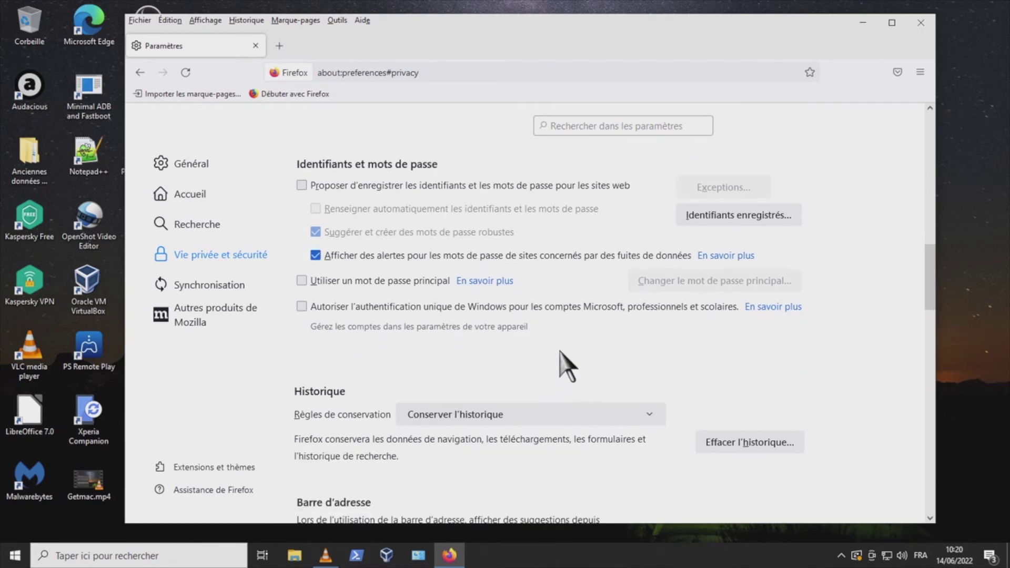
{"action": "scroll", "coordinate": [557, 363], "scroll_direction": "down", "scroll_amount": 2}
{"action": "scroll", "coordinate": [395, 316], "scroll_direction": "down", "scroll_amount": 2}
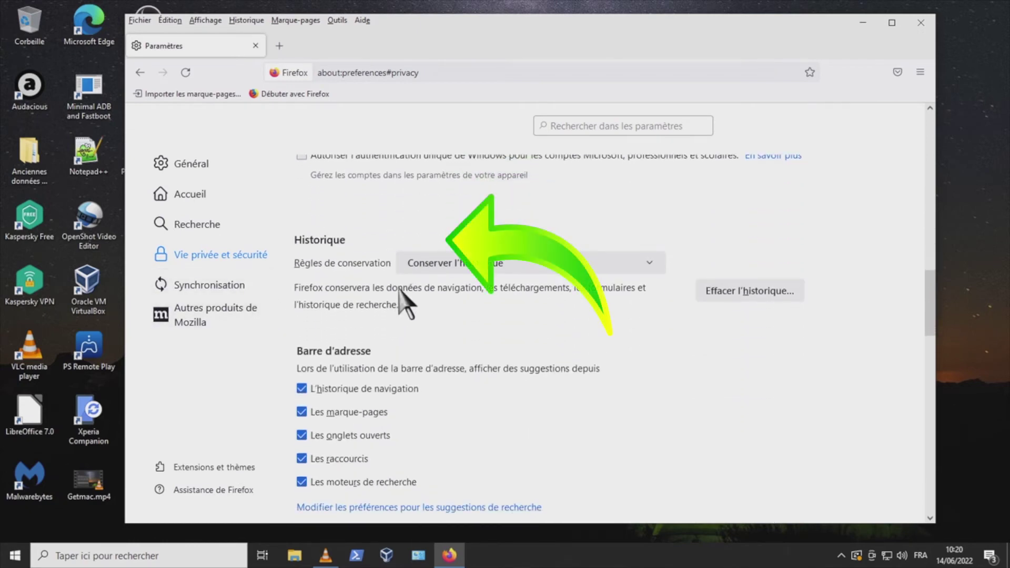
{"action": "left_click", "coordinate": [506, 266]}
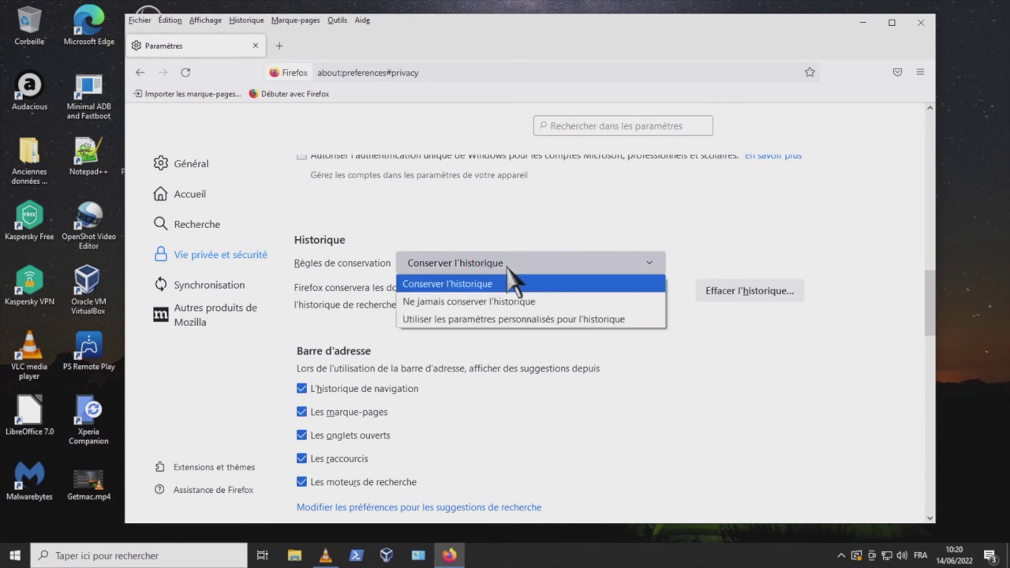
{"action": "left_click", "coordinate": [508, 319]}
{"action": "scroll", "coordinate": [582, 365], "scroll_direction": "down", "scroll_amount": 2}
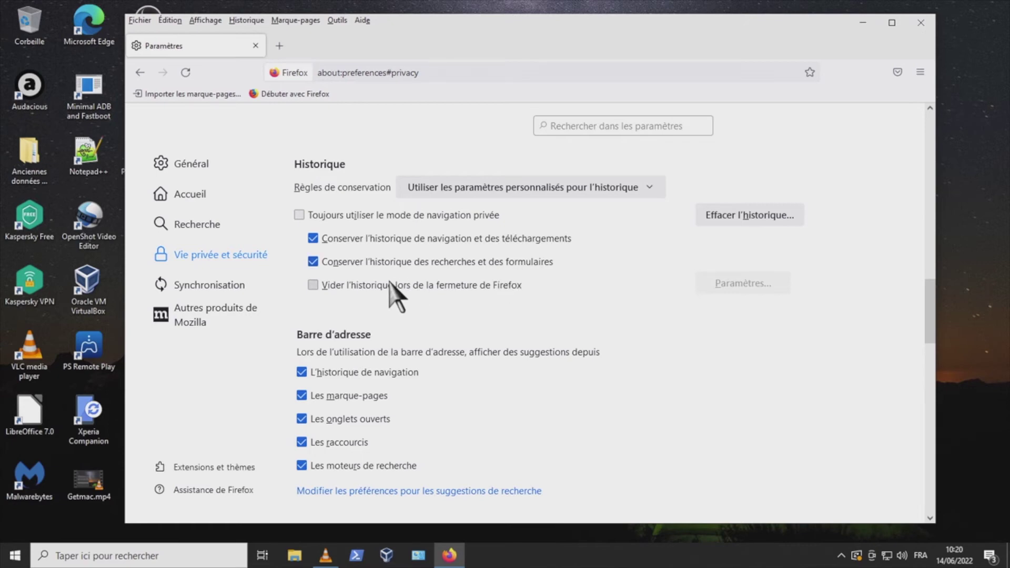
{"action": "left_click", "coordinate": [315, 287]}
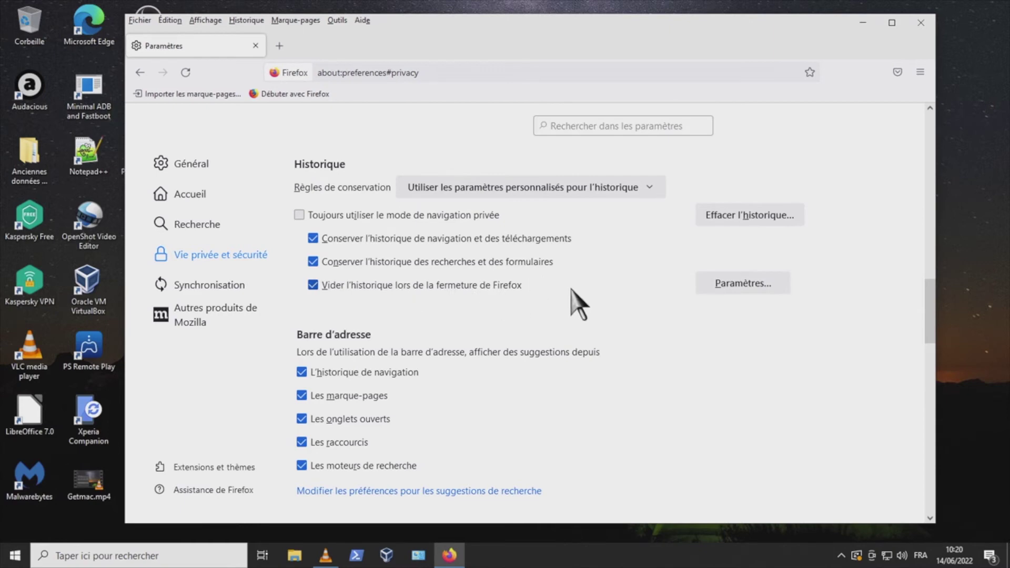
Add "Paramètres de site" and "Données de sites web hors connexion" to the items deleted automatically when Firefox closes
{"action": "left_click", "coordinate": [742, 284]}
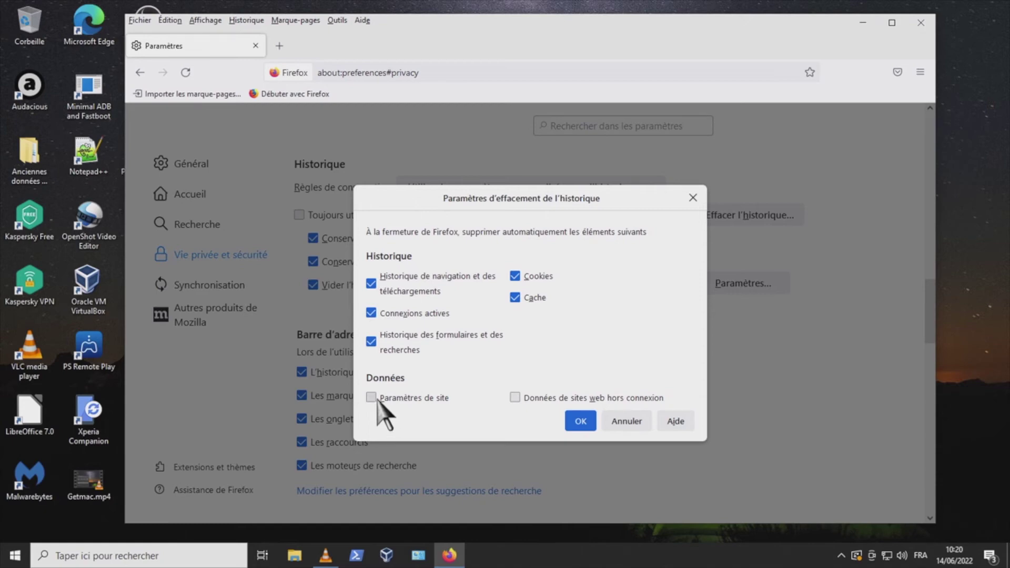
{"action": "left_click", "coordinate": [373, 398]}
{"action": "left_click", "coordinate": [521, 398]}
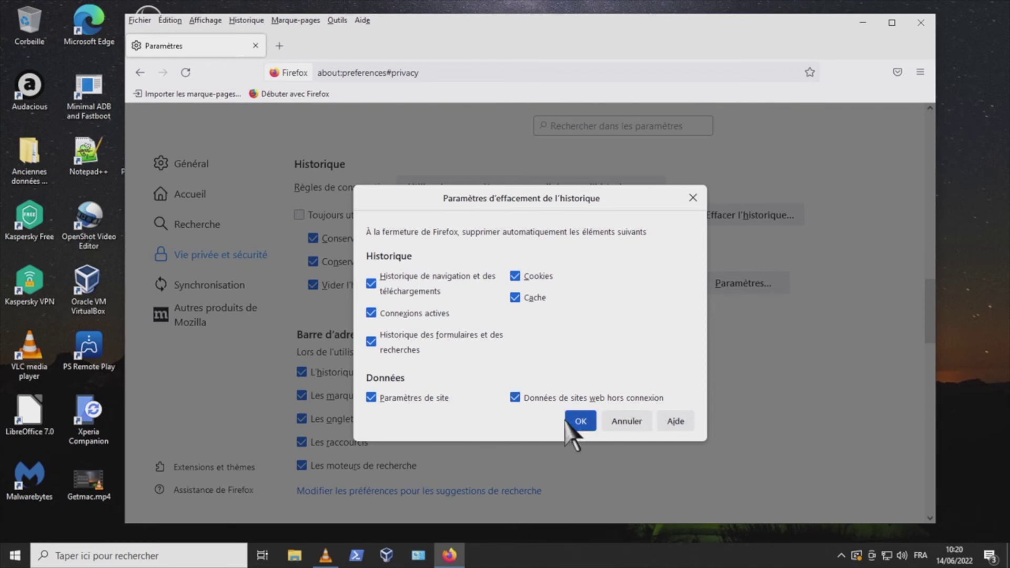
{"action": "left_click", "coordinate": [581, 422]}
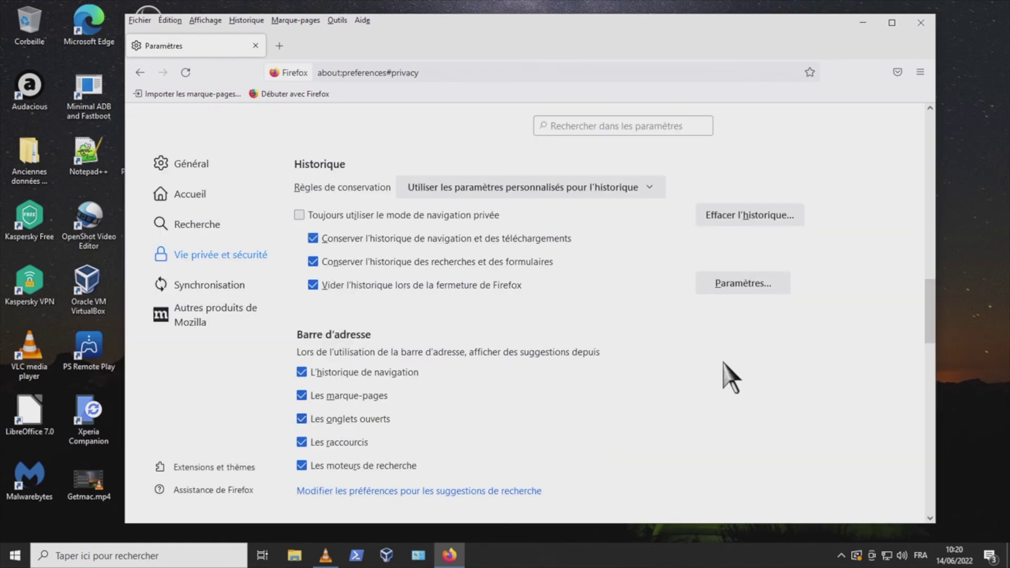
Review the address bar suggestion options and the Permissions section, including location, camera, microphone, notifications and popup blocking
{"action": "scroll", "coordinate": [867, 379], "scroll_direction": "down", "scroll_amount": 3}
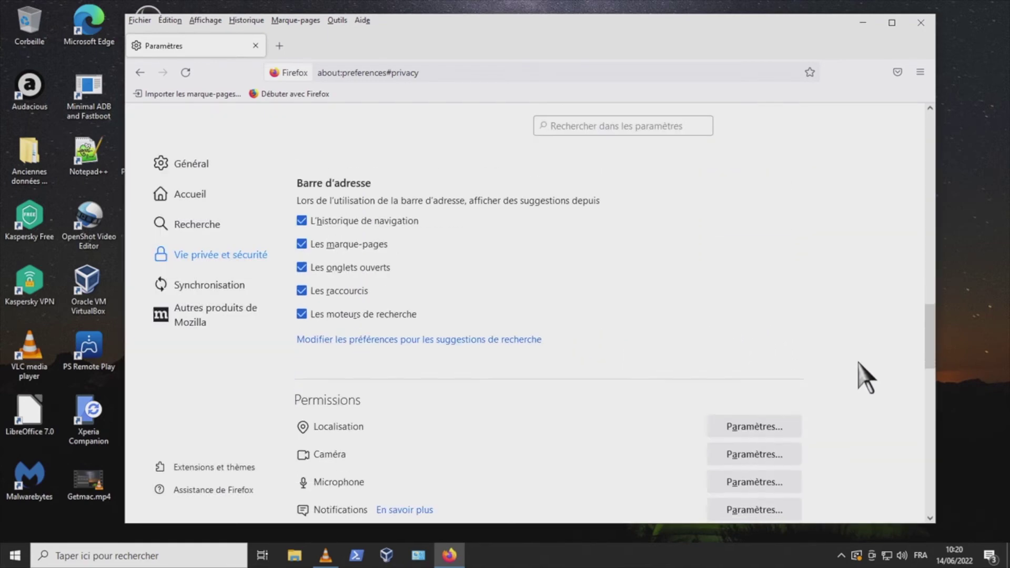
{"action": "scroll", "coordinate": [862, 374], "scroll_direction": "up", "scroll_amount": 3}
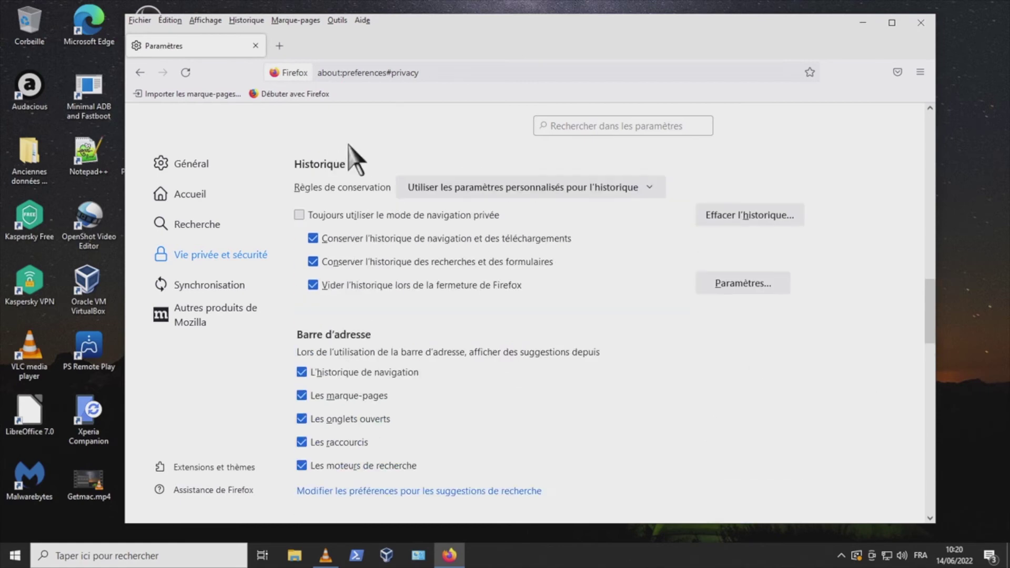
{"action": "scroll", "coordinate": [558, 274], "scroll_direction": "down", "scroll_amount": 3}
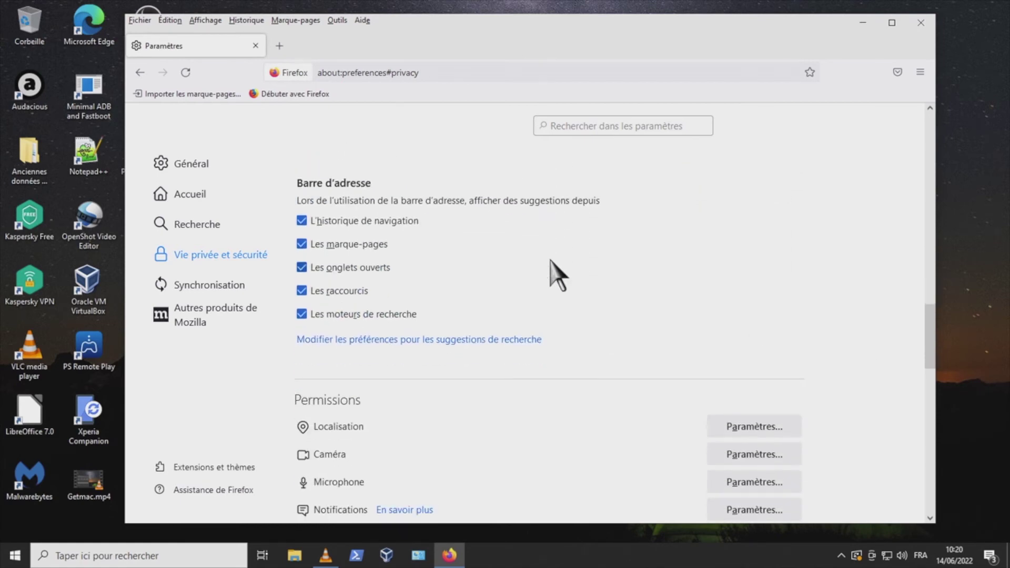
{"action": "scroll", "coordinate": [555, 272], "scroll_direction": "down", "scroll_amount": 2}
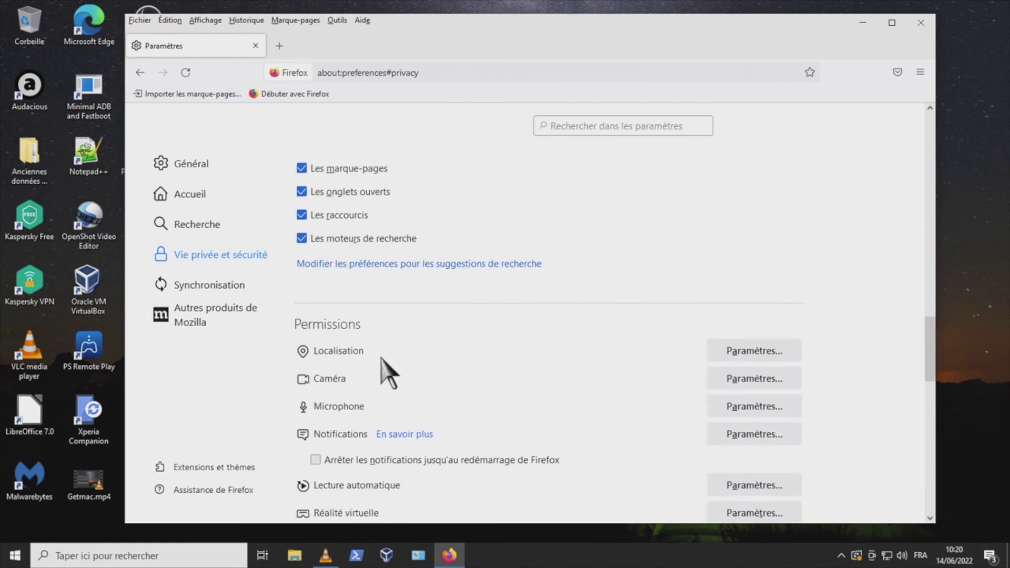
{"action": "scroll", "coordinate": [389, 372], "scroll_direction": "down", "scroll_amount": 2}
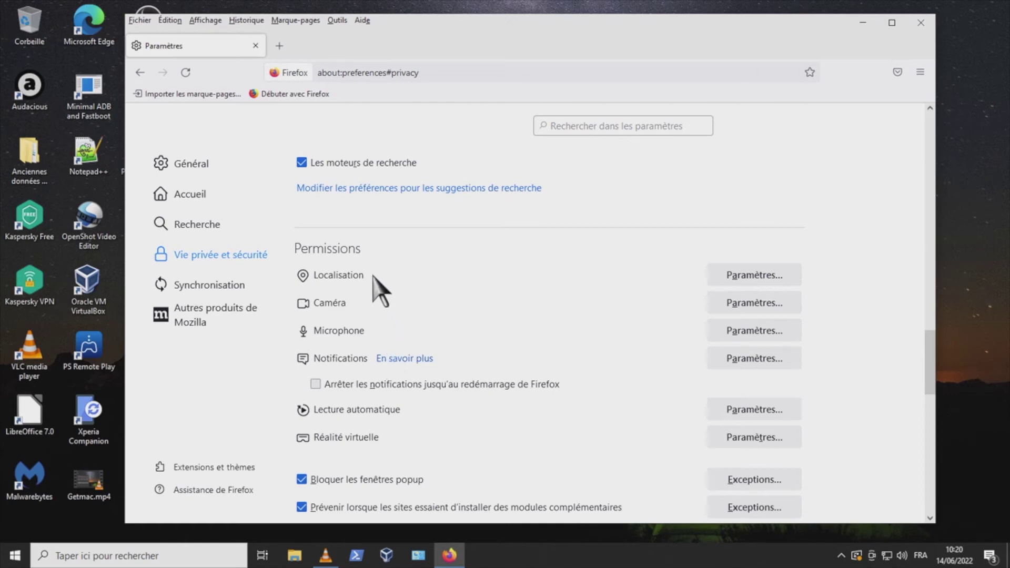
{"action": "scroll", "coordinate": [598, 294], "scroll_direction": "down", "scroll_amount": 3}
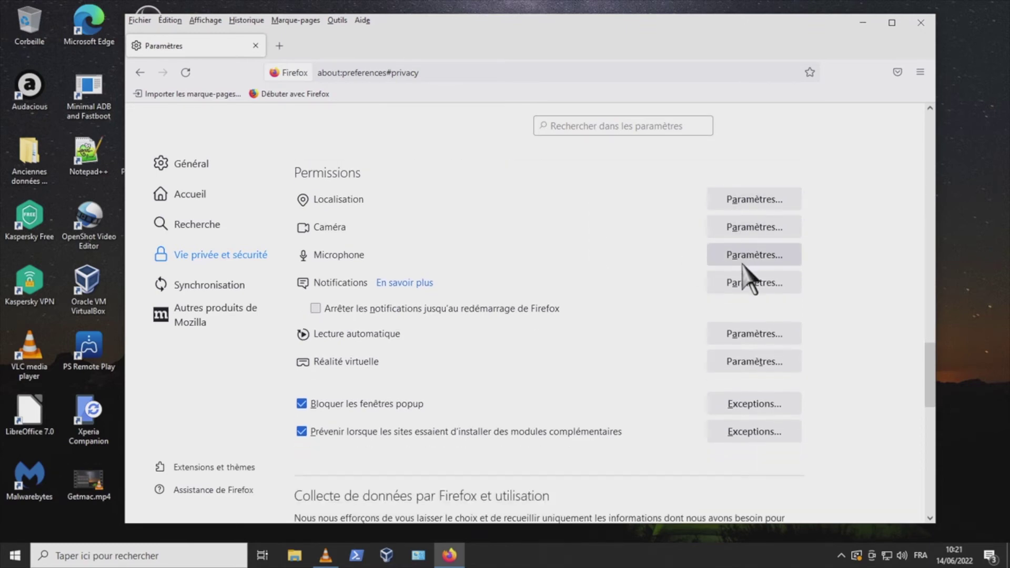
{"action": "scroll", "coordinate": [750, 279], "scroll_direction": "down", "scroll_amount": 8}
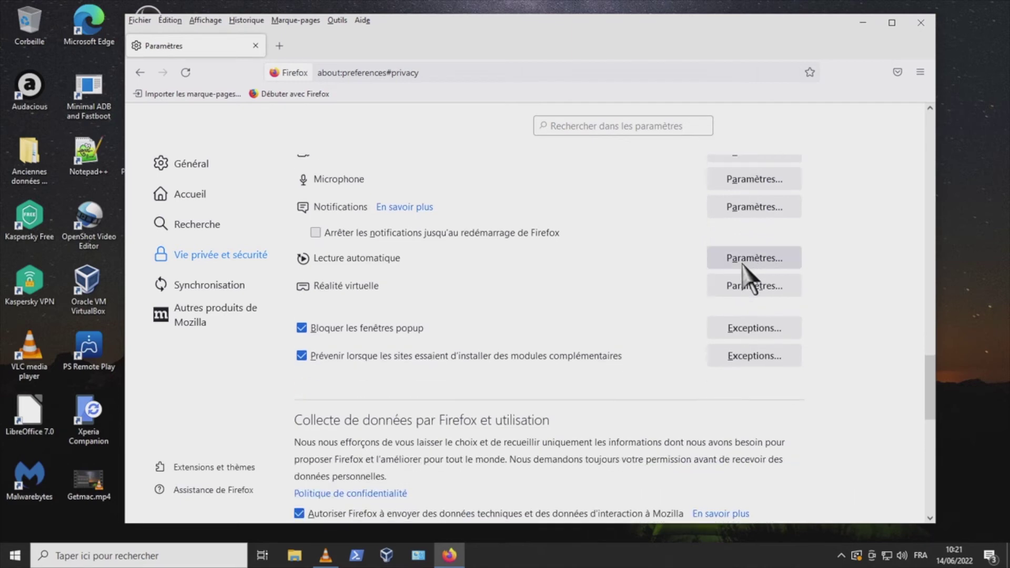
Disable studies, personalised extension recommendations and the sending of technical and interaction data to Mozilla in the data collection section
{"action": "scroll", "coordinate": [579, 321], "scroll_direction": "down", "scroll_amount": 3}
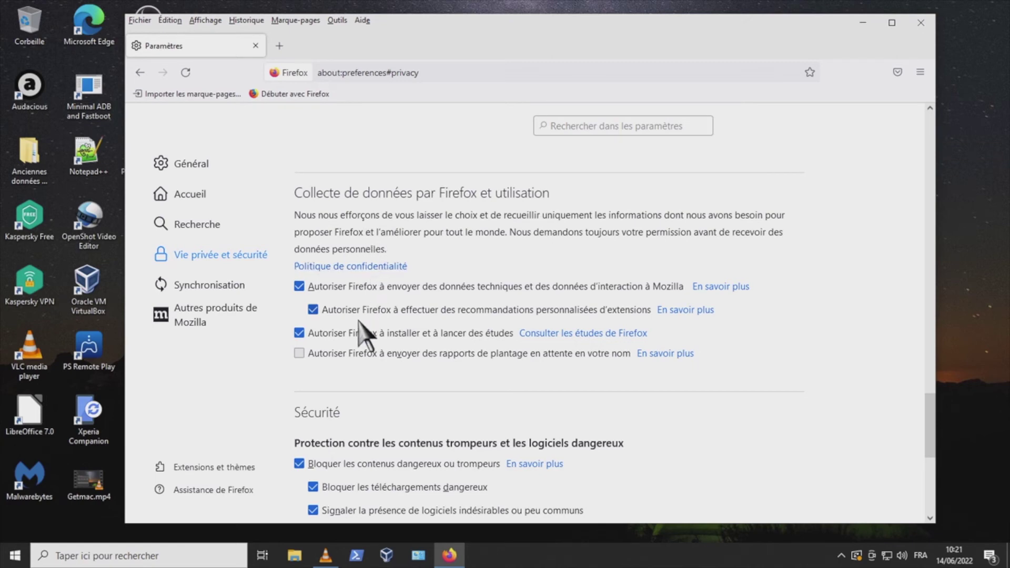
{"action": "left_click", "coordinate": [299, 334]}
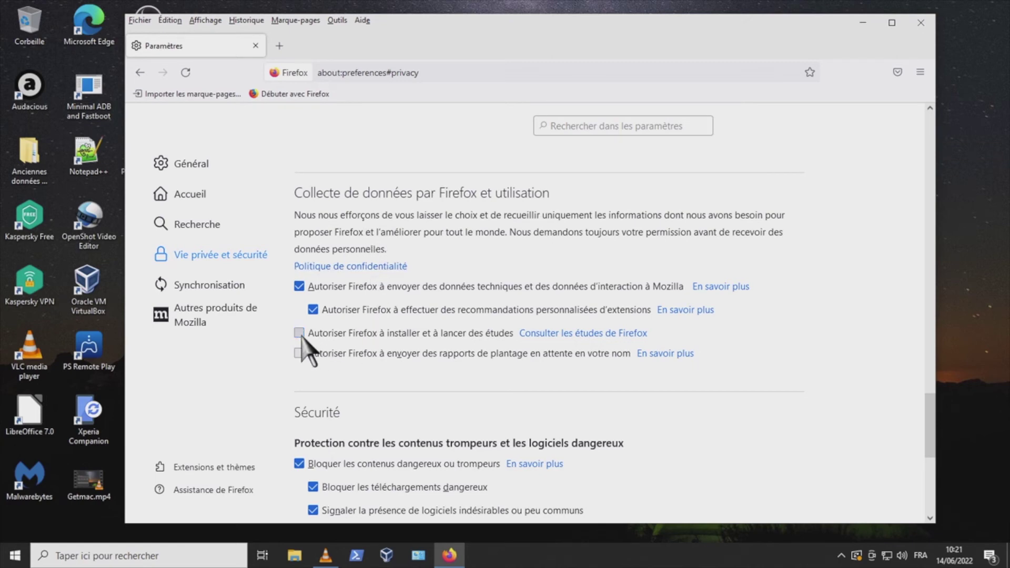
{"action": "left_click", "coordinate": [316, 310]}
{"action": "left_click", "coordinate": [299, 287]}
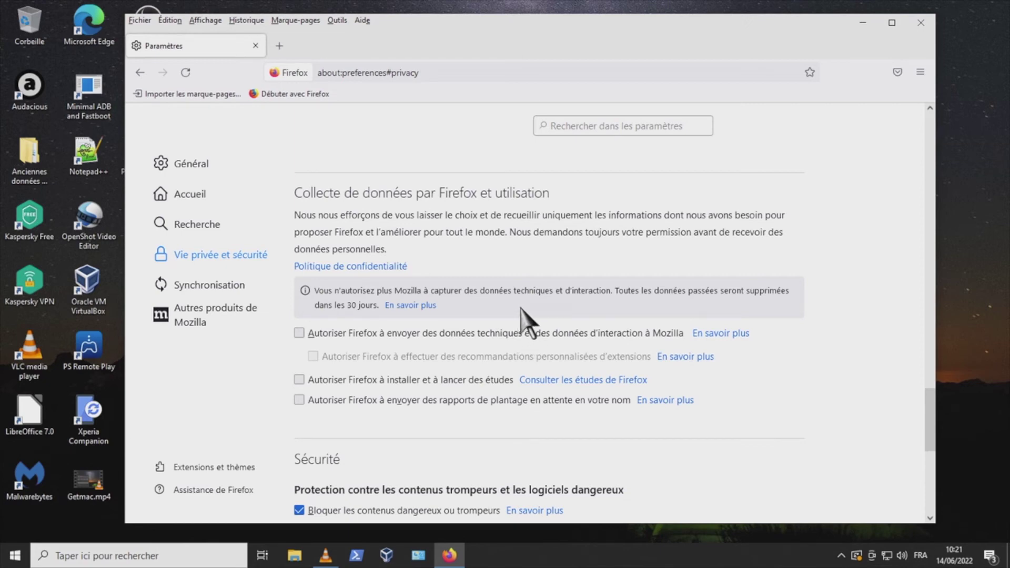
Set Mode HTTPS uniquement to "Activer le mode HTTPS uniquement dans toutes les fenêtres"
{"action": "scroll", "coordinate": [528, 320], "scroll_direction": "down", "scroll_amount": 3}
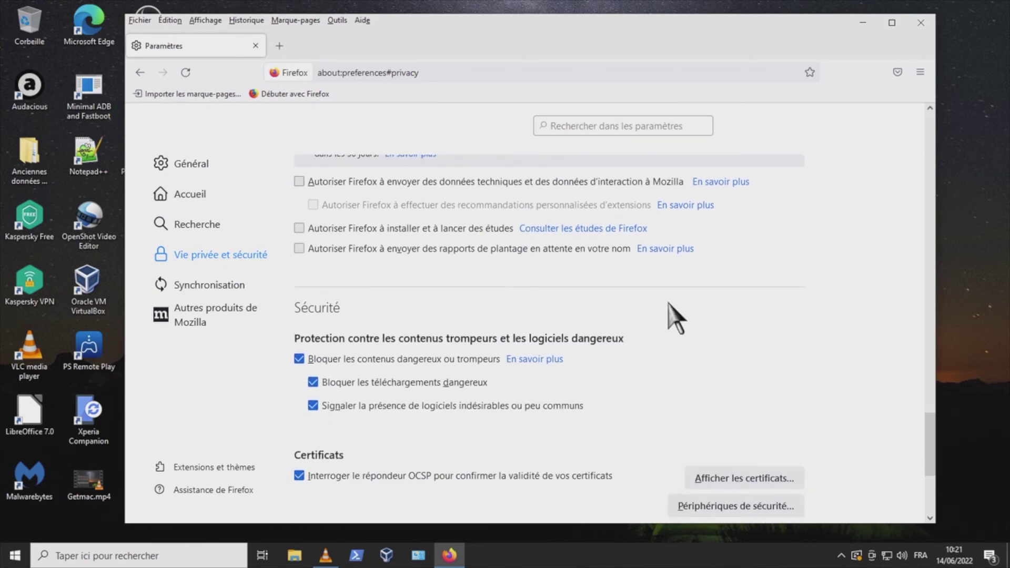
{"action": "scroll", "coordinate": [670, 316], "scroll_direction": "down", "scroll_amount": 3}
{"action": "scroll", "coordinate": [560, 337], "scroll_direction": "down", "scroll_amount": 2}
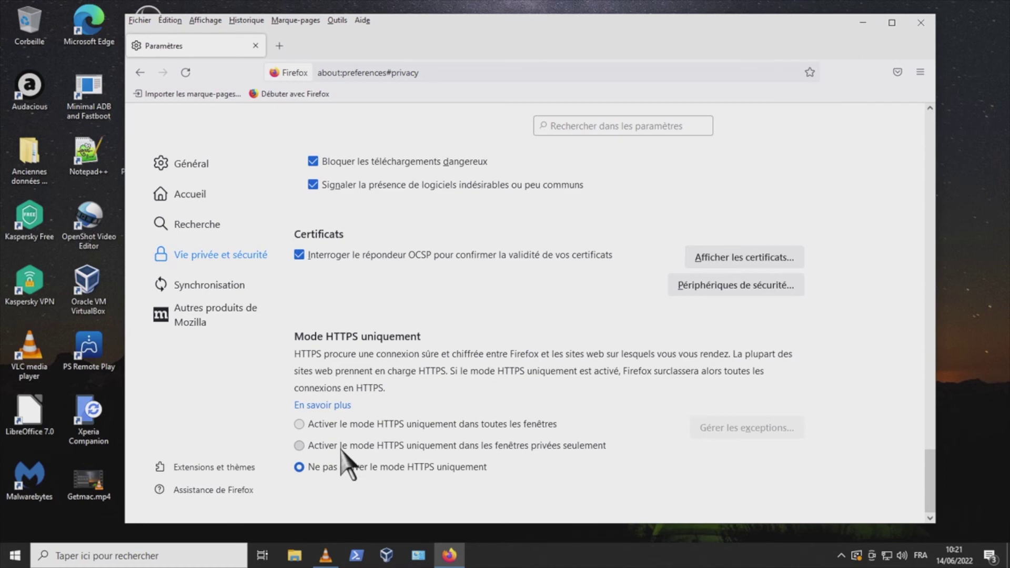
{"action": "left_click", "coordinate": [367, 426]}
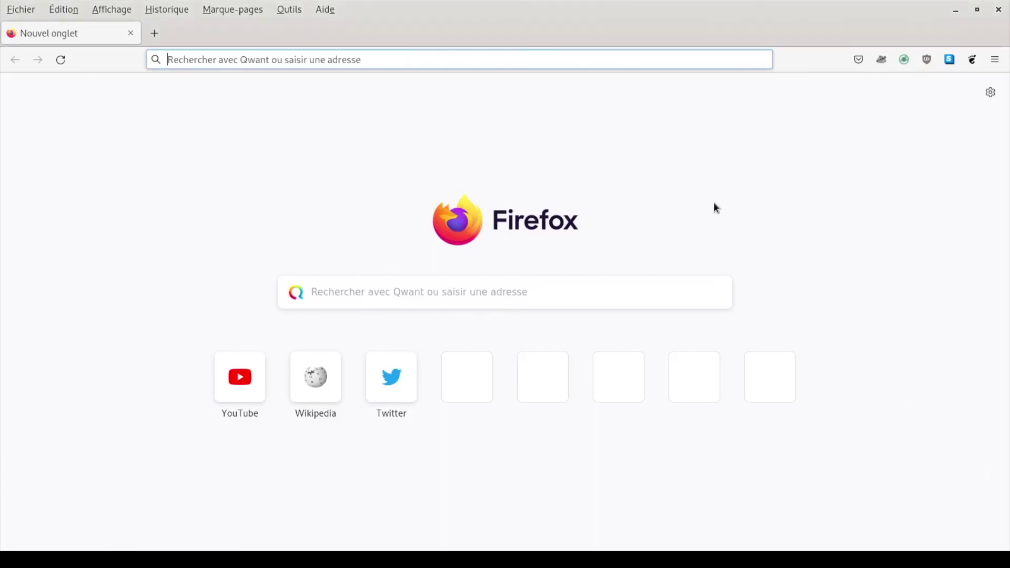
Open the advanced preferences page about:config and accept the risk warning
{"action": "left_click", "coordinate": [417, 58]}
{"action": "type", "text": "ab"}
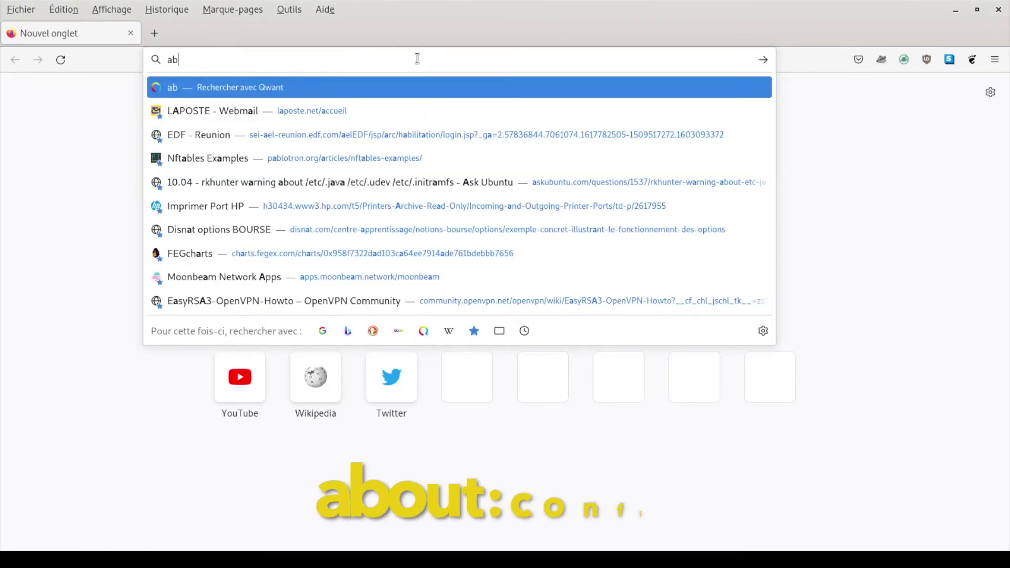
{"action": "type", "text": "out:config"}
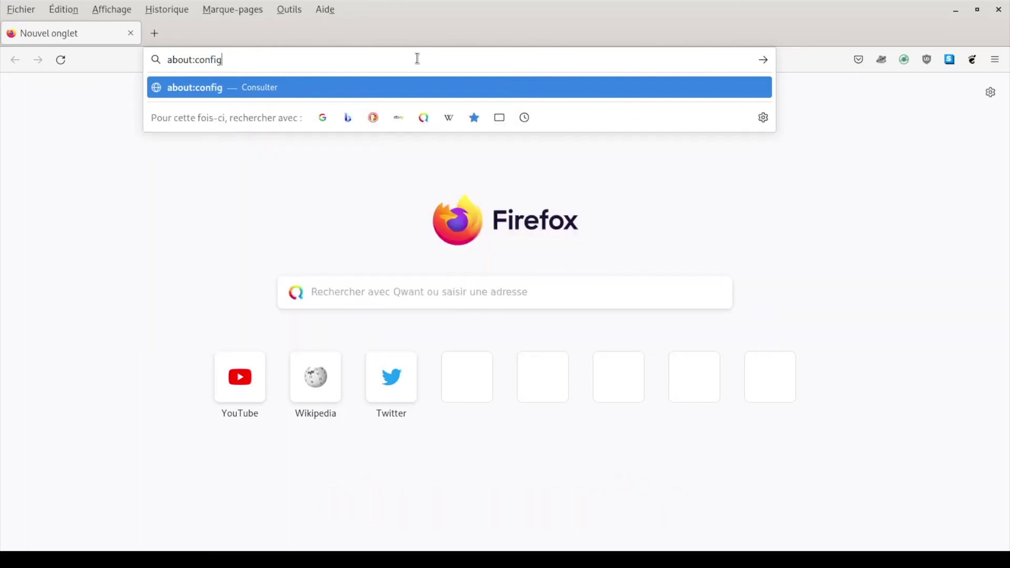
{"action": "key", "text": "Return"}
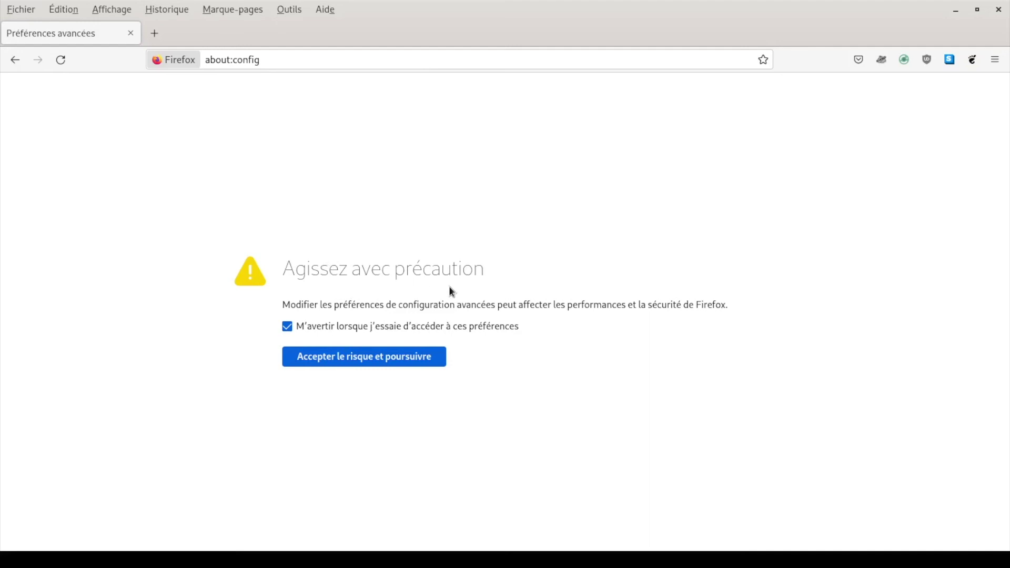
{"action": "left_click", "coordinate": [360, 364]}
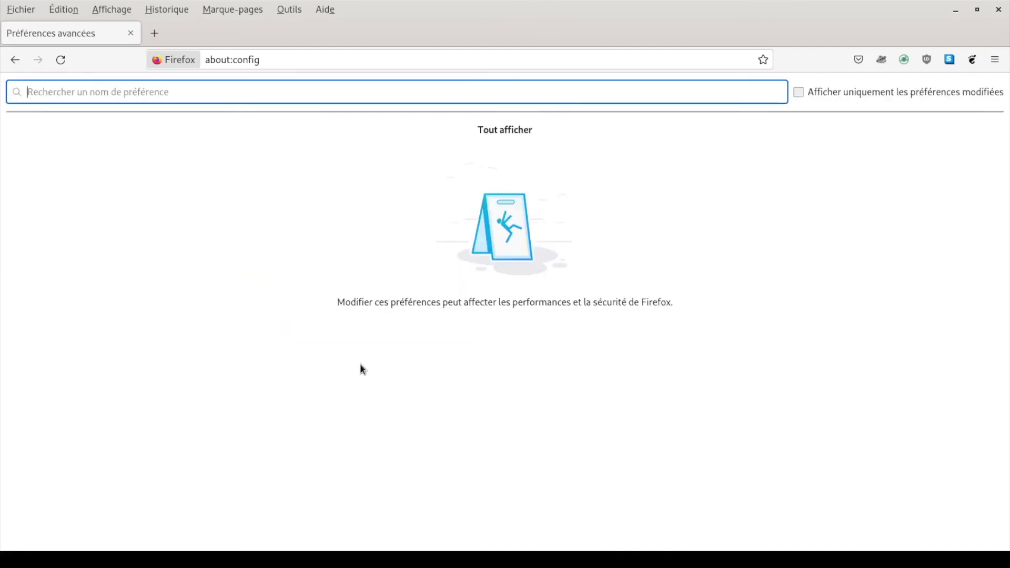